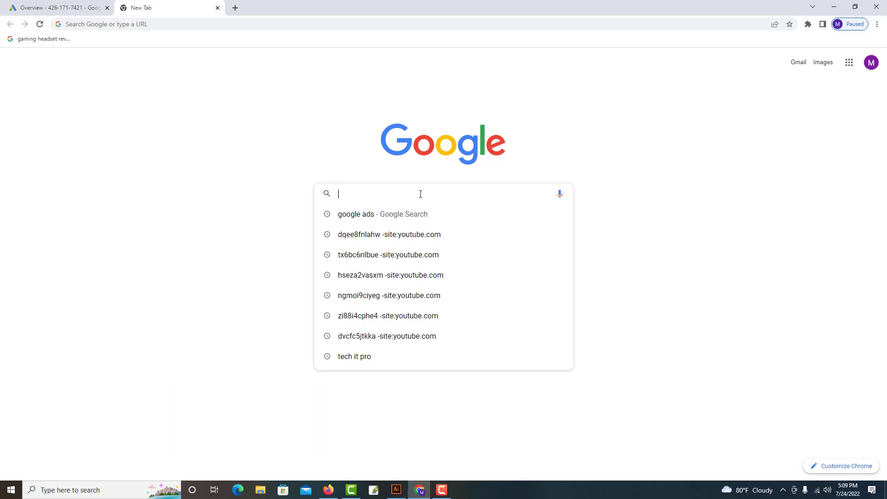
# Find the official Google Ads site through a Google search for "google ads" and sign in to the account.
pyautogui.write('GOO')
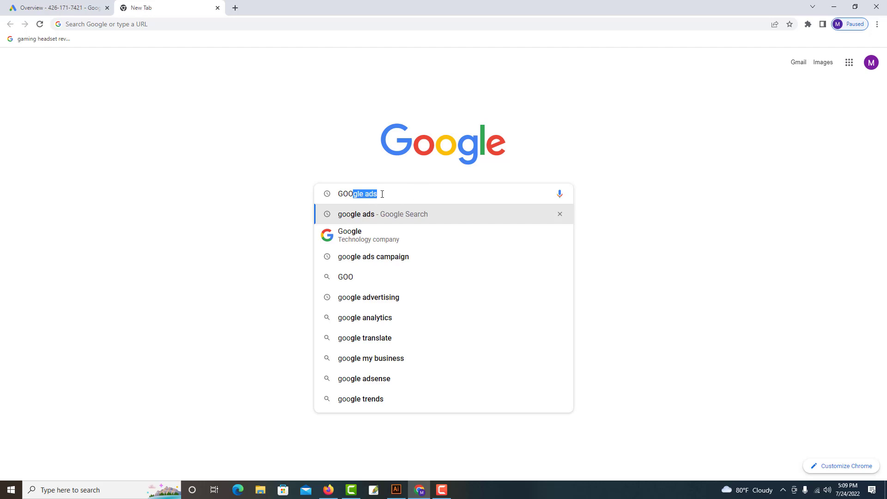
pyautogui.press('Return')
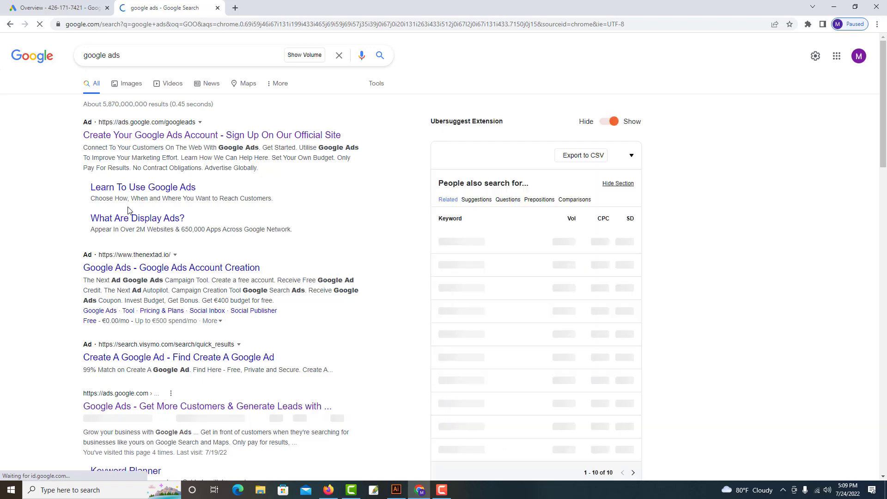
pyautogui.scroll(-4, 157, 221)
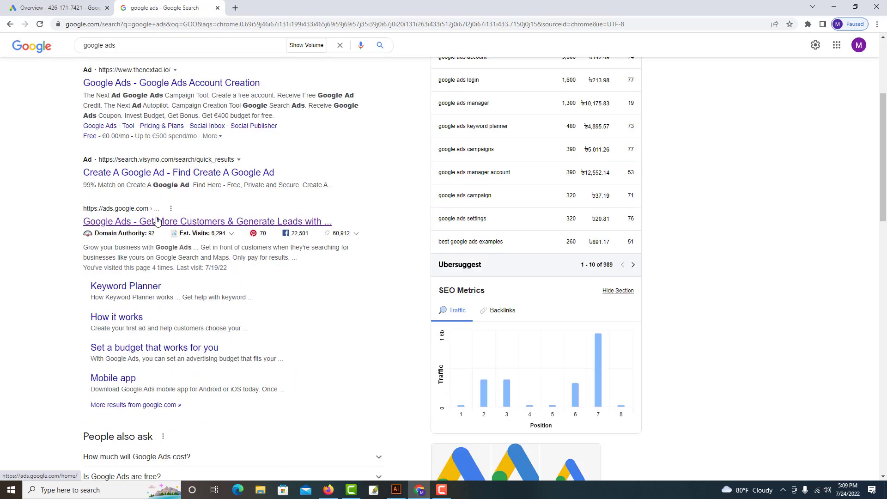
pyautogui.scroll(4, 159, 221)
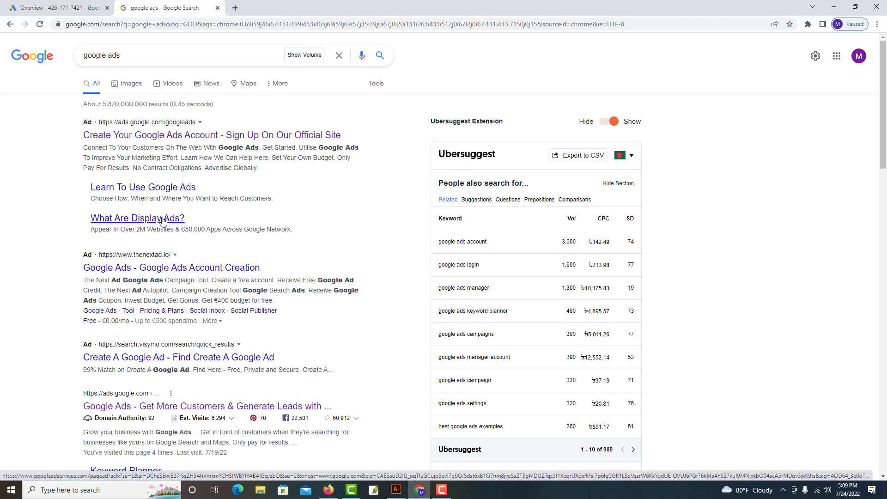
pyautogui.click(156, 136)
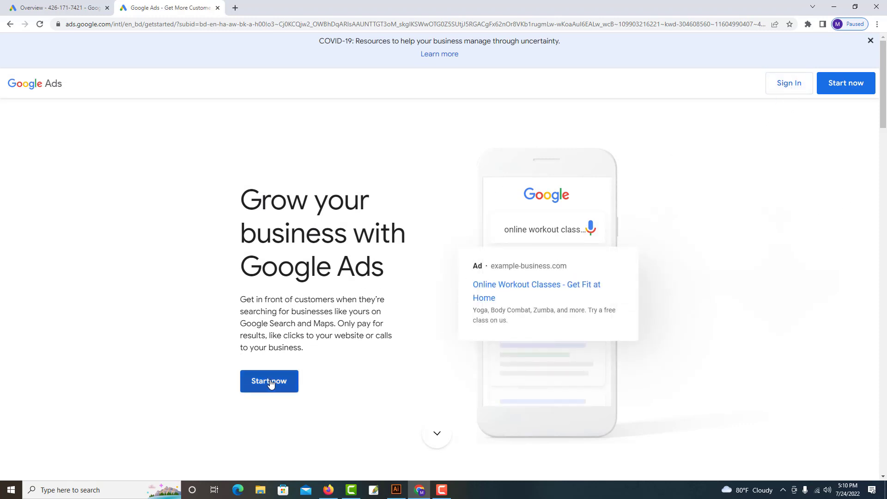
pyautogui.click(778, 92)
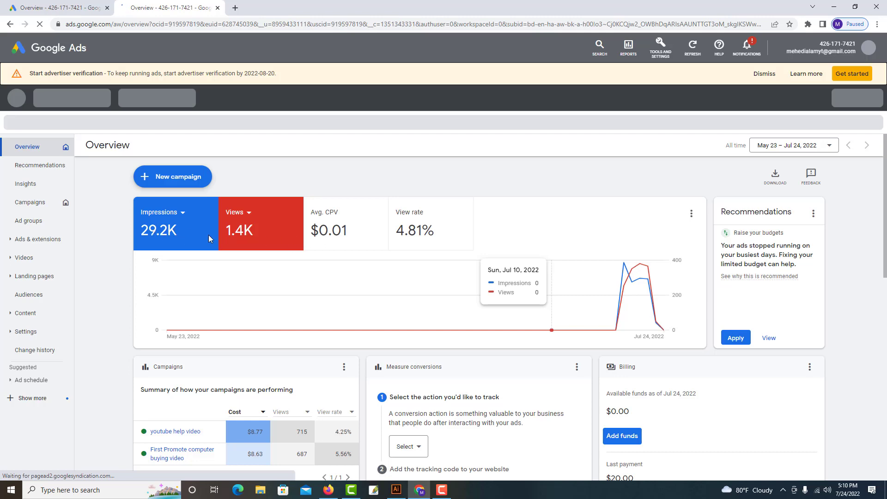
# Examine the performance chart and the campaign, billing, video, device and demographic summaries on the account overview.
pyautogui.scroll(-5, 404, 298)
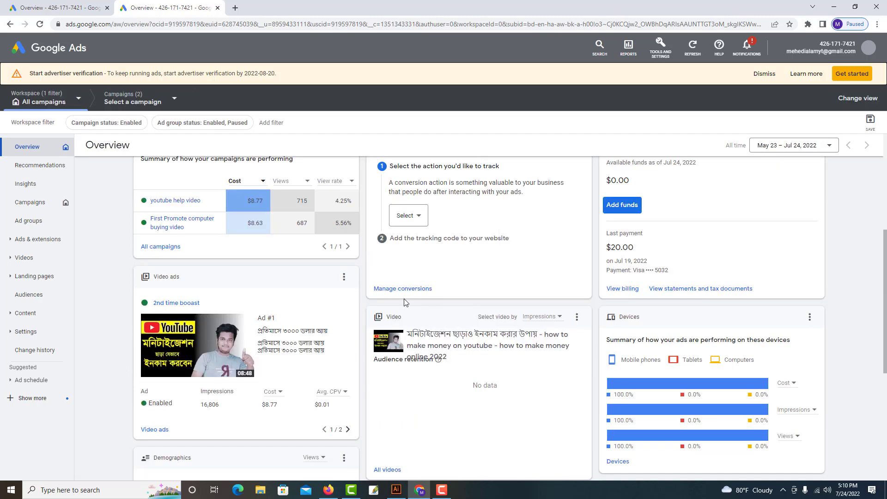
pyautogui.scroll(-6, 404, 298)
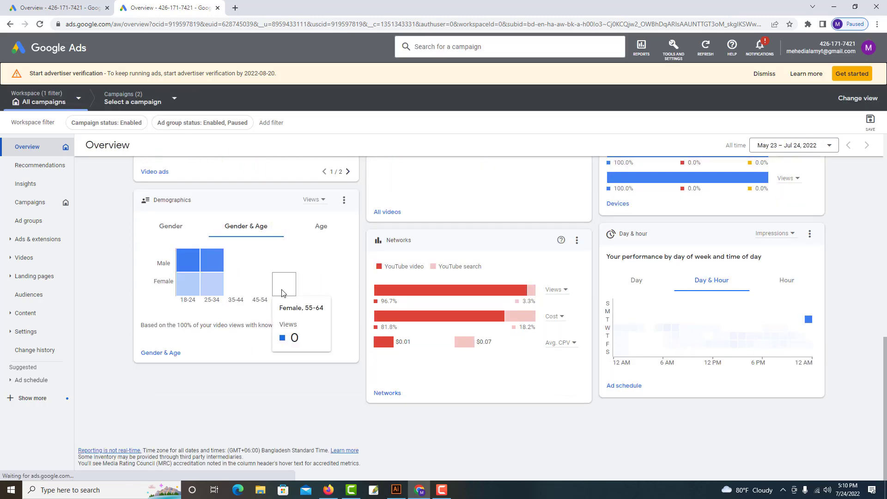
pyautogui.scroll(11, 282, 293)
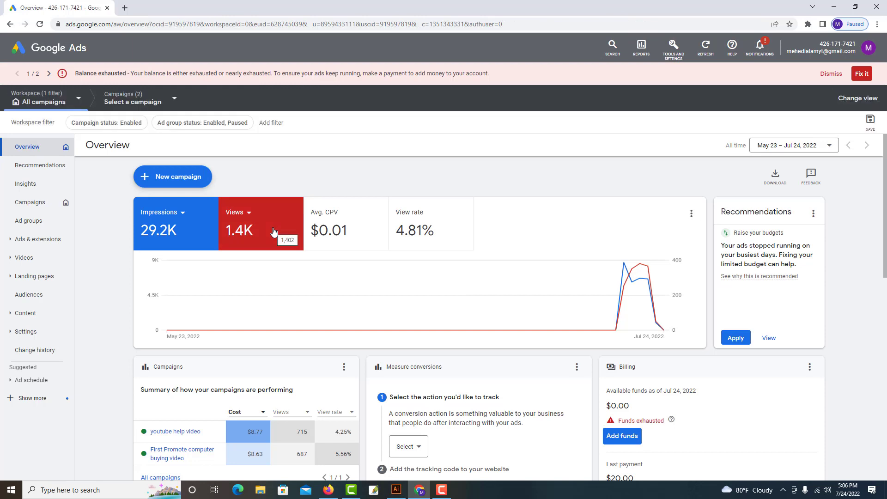
pyautogui.scroll(-6, 556, 244)
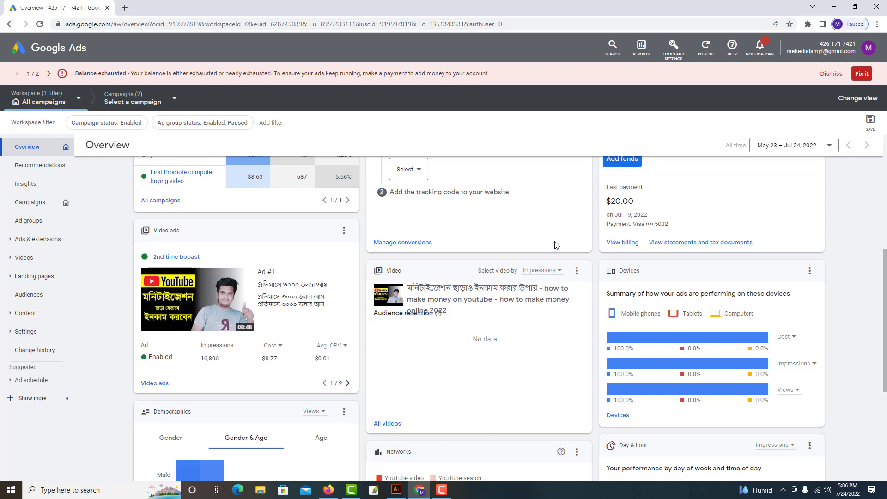
pyautogui.scroll(4, 557, 245)
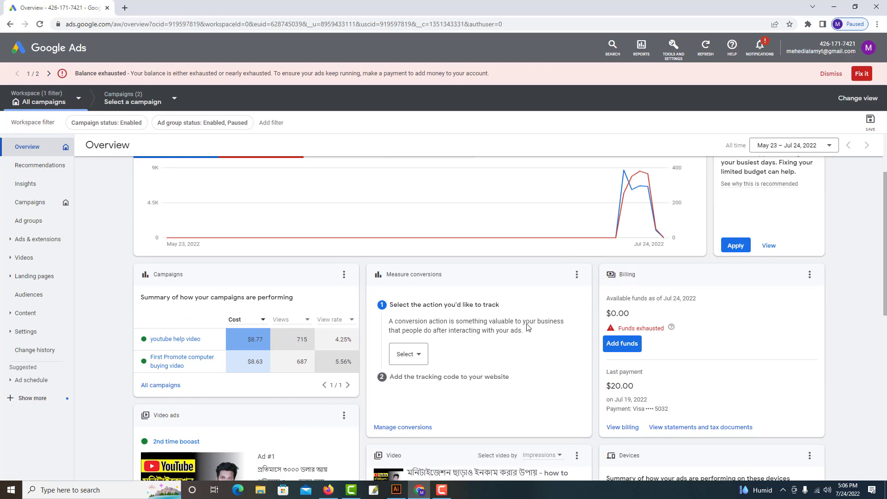
pyautogui.scroll(2, 529, 327)
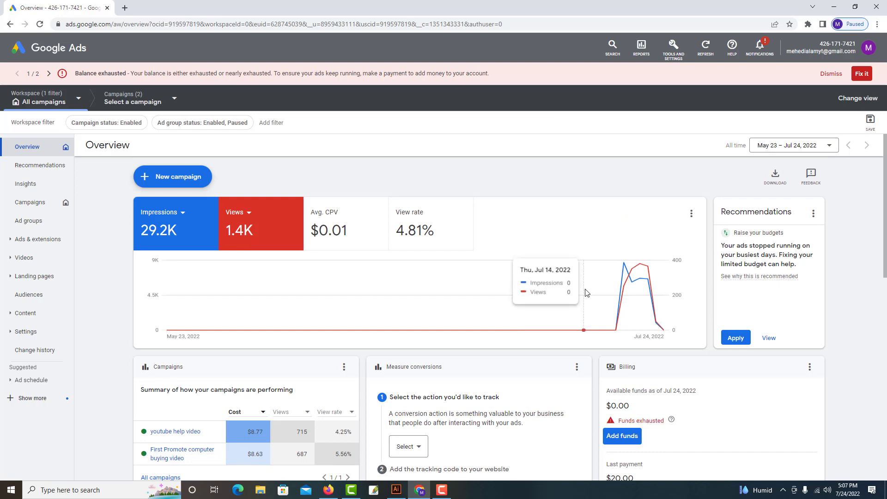
pyautogui.scroll(-4, 585, 290)
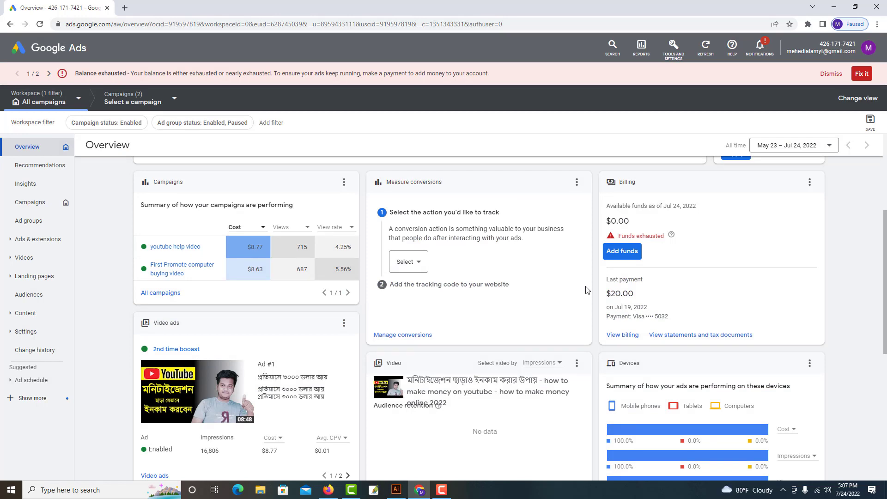
pyautogui.scroll(4, 580, 289)
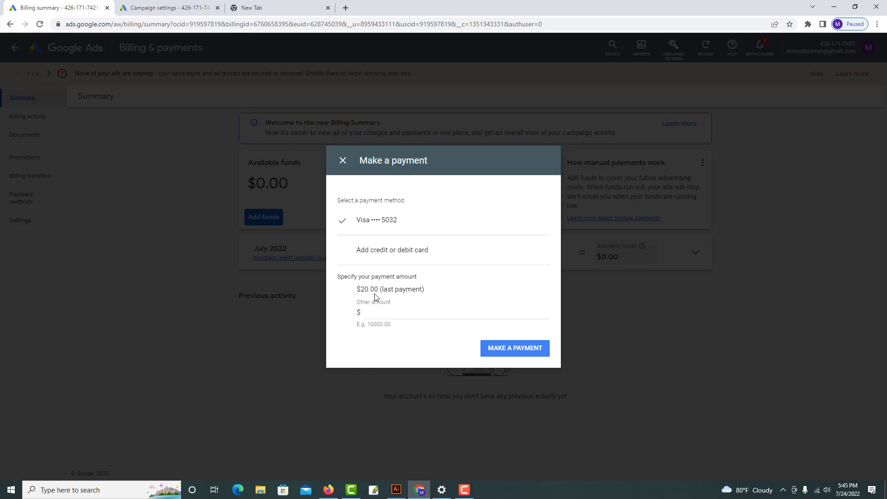
# Add $20 to the Google Ads account with the saved Visa card and check the available funds.
pyautogui.click(389, 312)
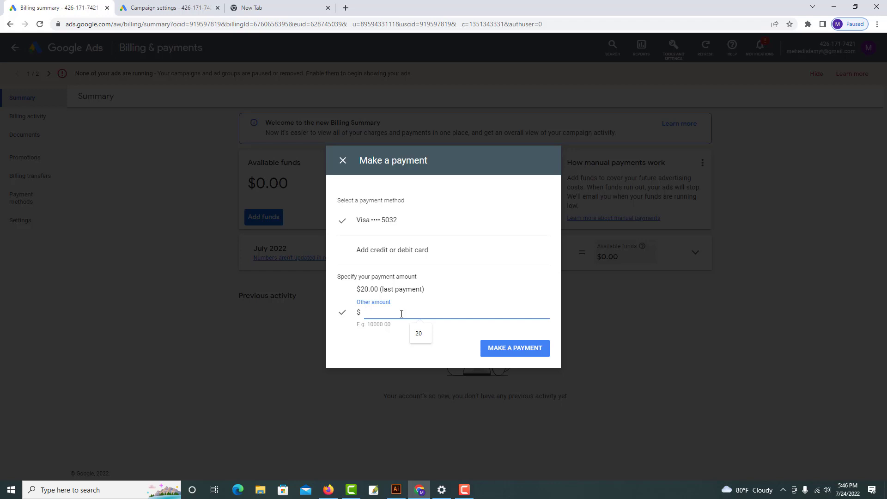
pyautogui.write('20')
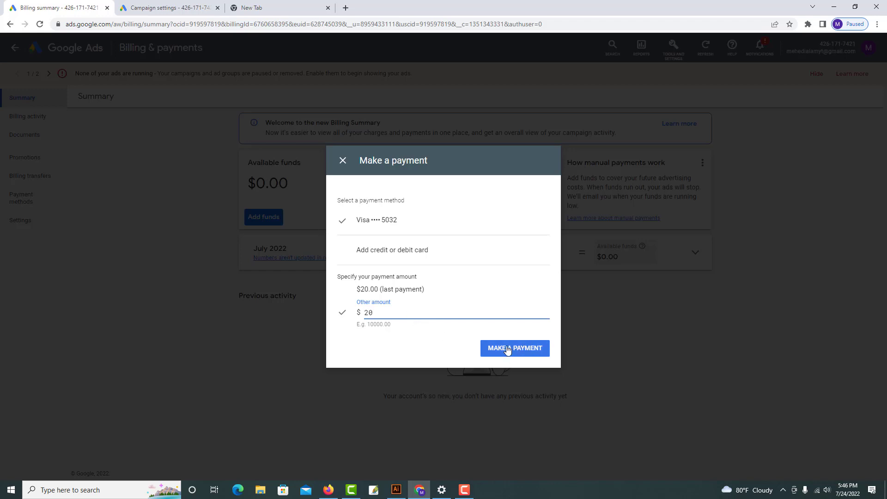
pyautogui.click(538, 355)
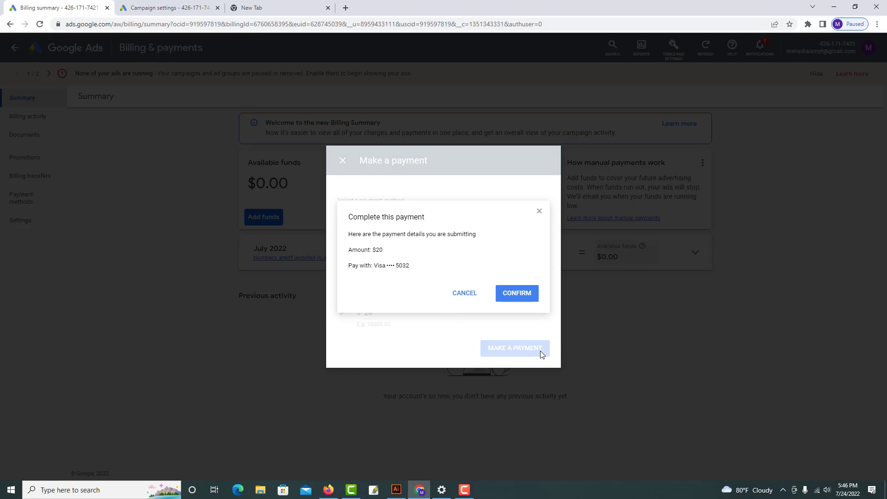
pyautogui.click(527, 296)
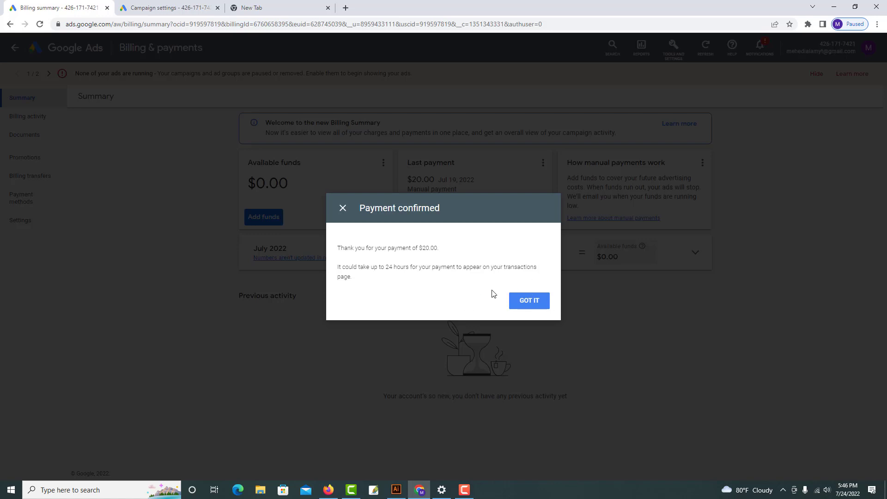
pyautogui.click(540, 306)
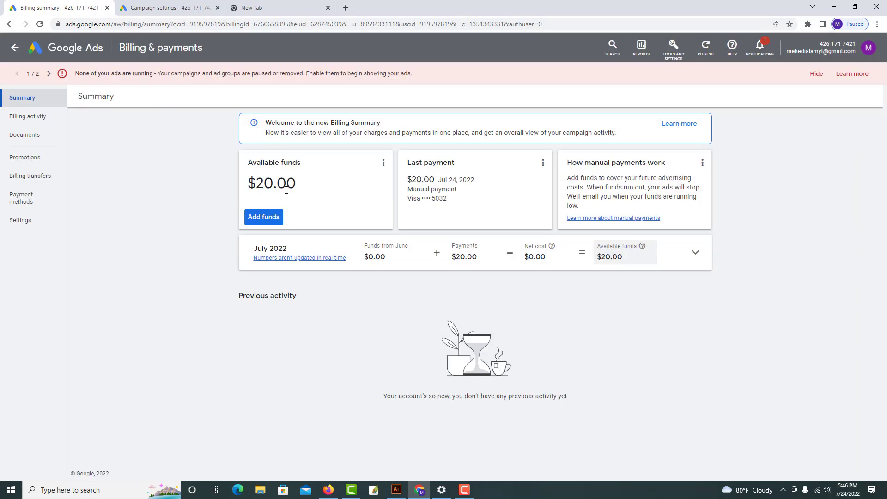
pyautogui.moveTo(248, 162); pyautogui.dragTo(318, 199)
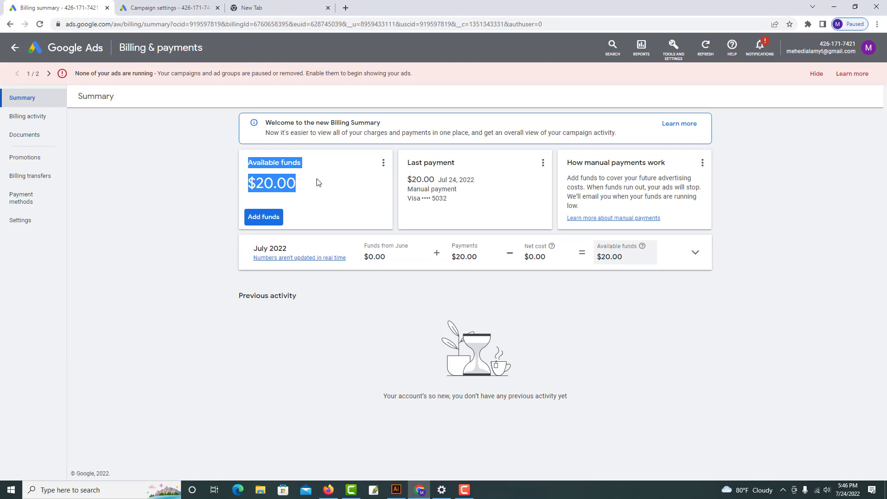
pyautogui.click(317, 183)
pyautogui.moveTo(246, 170); pyautogui.dragTo(294, 191)
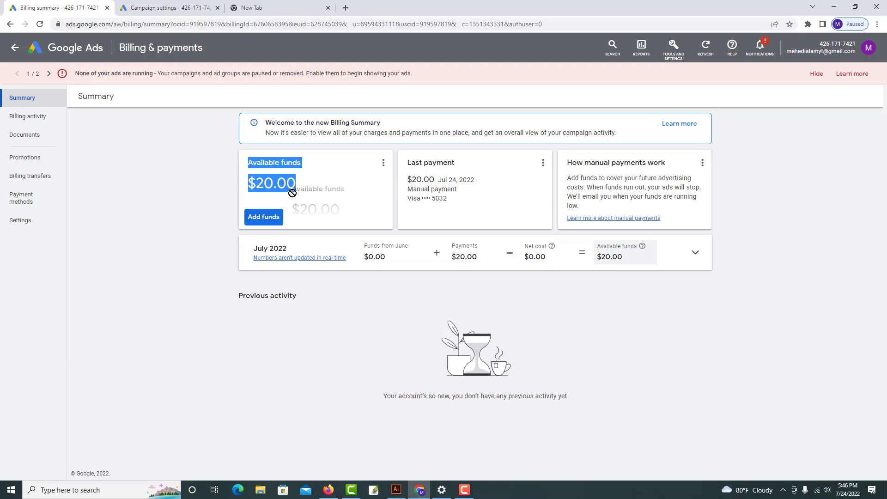
pyautogui.click(311, 200)
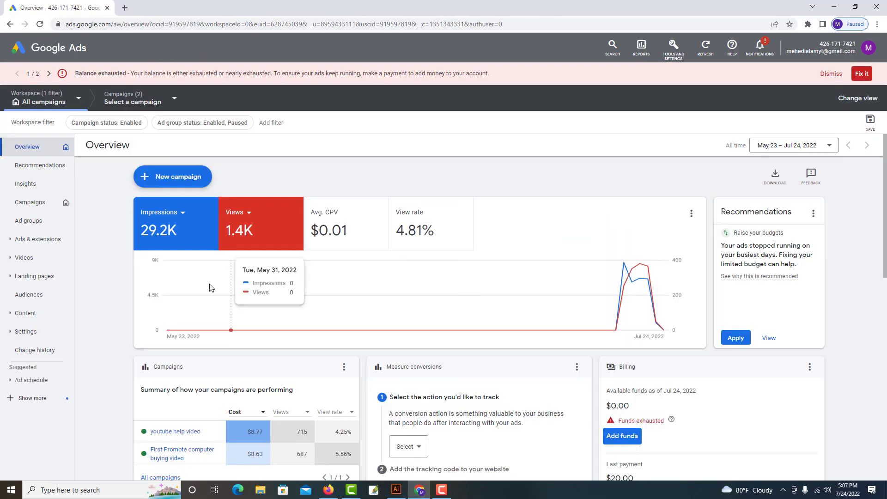
# Start a new campaign without a goal's guidance, using the Video type and the Custom video campaign subtype.
pyautogui.click(186, 178)
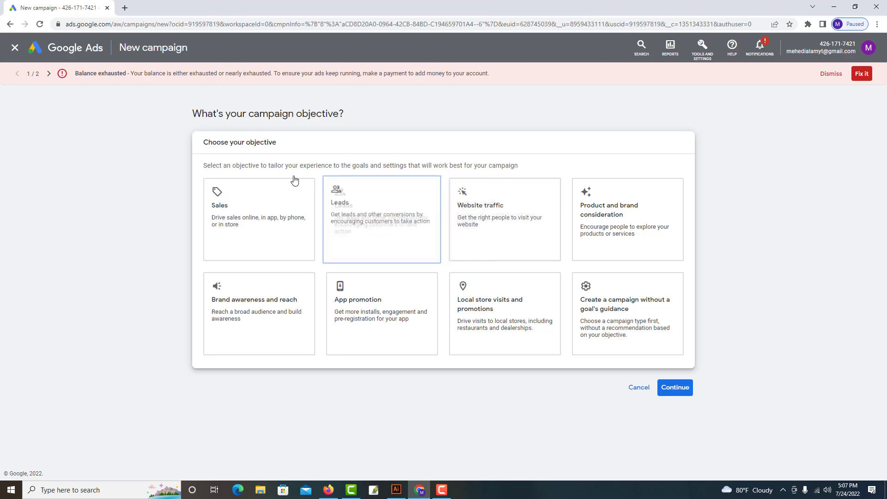
pyautogui.click(620, 314)
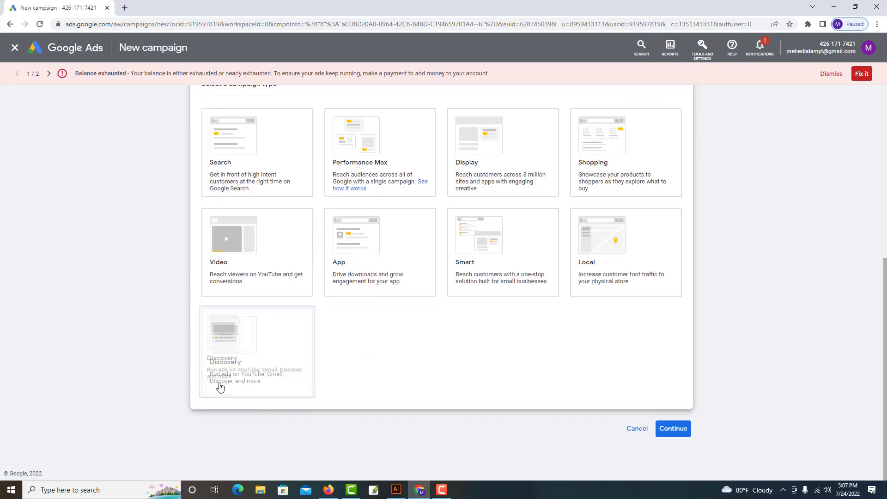
pyautogui.click(240, 280)
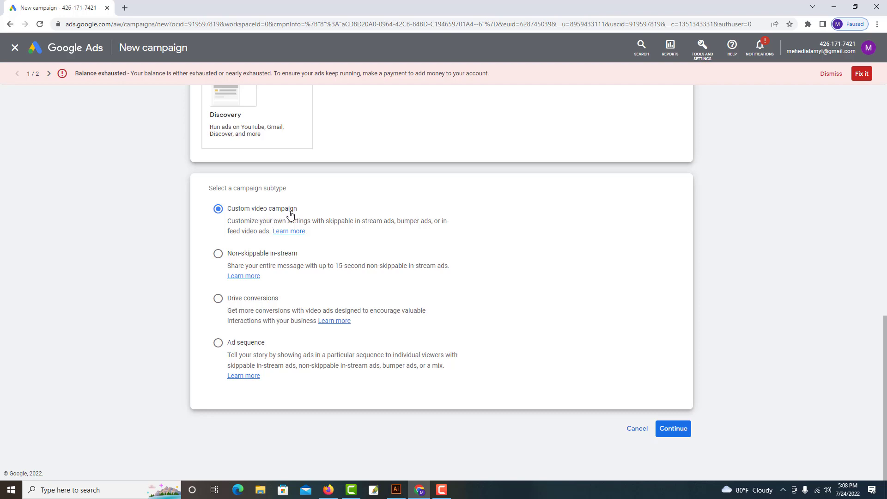
pyautogui.click(673, 428)
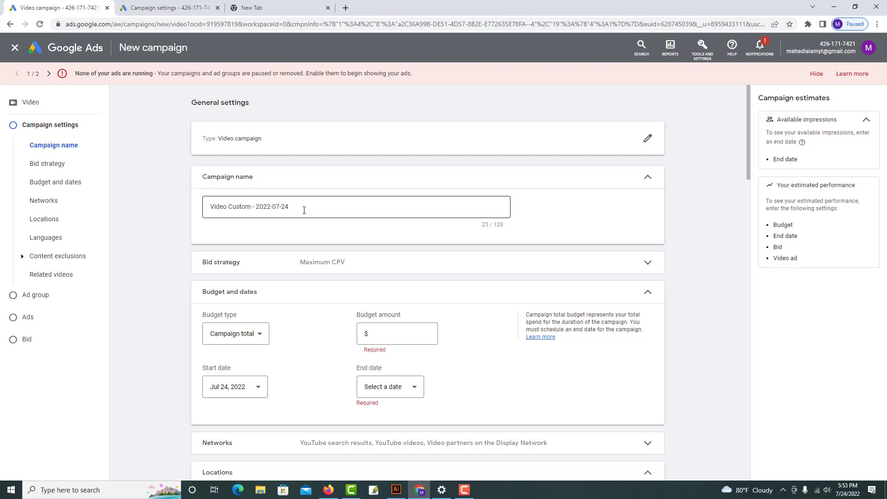
# Select the campaign name text, and switch to Firefox to open the channel's content list in YouTube Studio.
pyautogui.moveTo(304, 210); pyautogui.dragTo(182, 210)
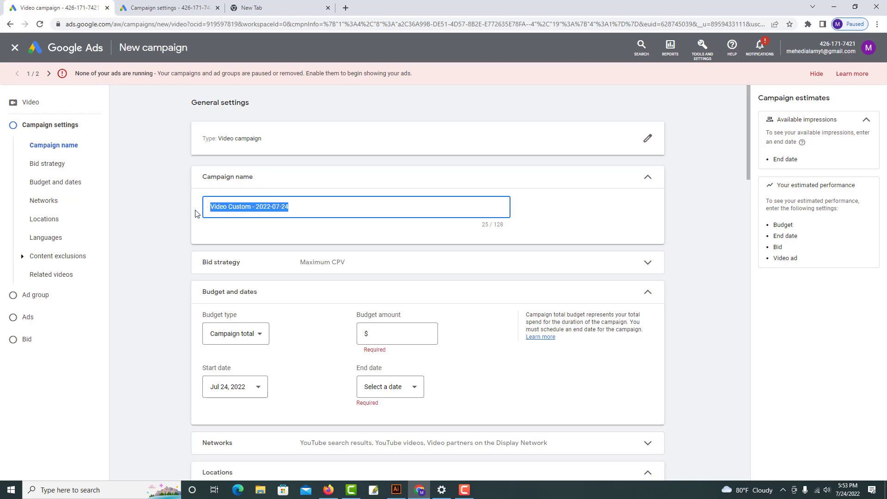
pyautogui.click(329, 489)
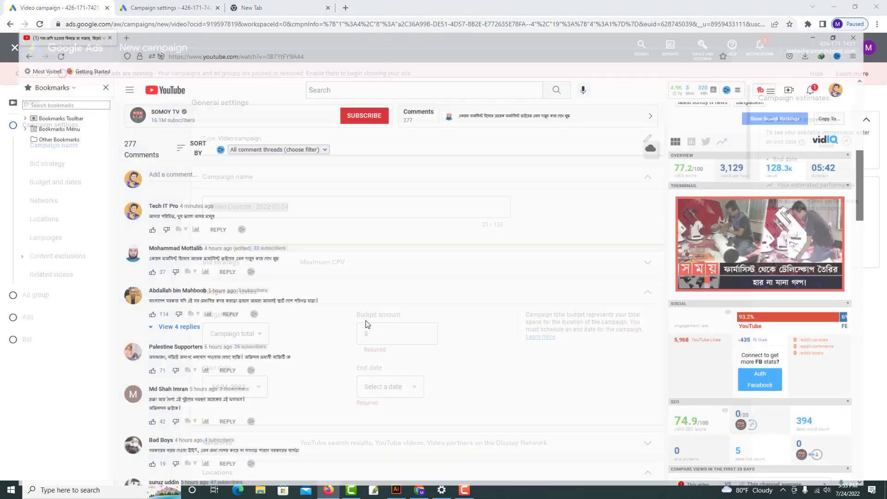
pyautogui.scroll(5, 749, 186)
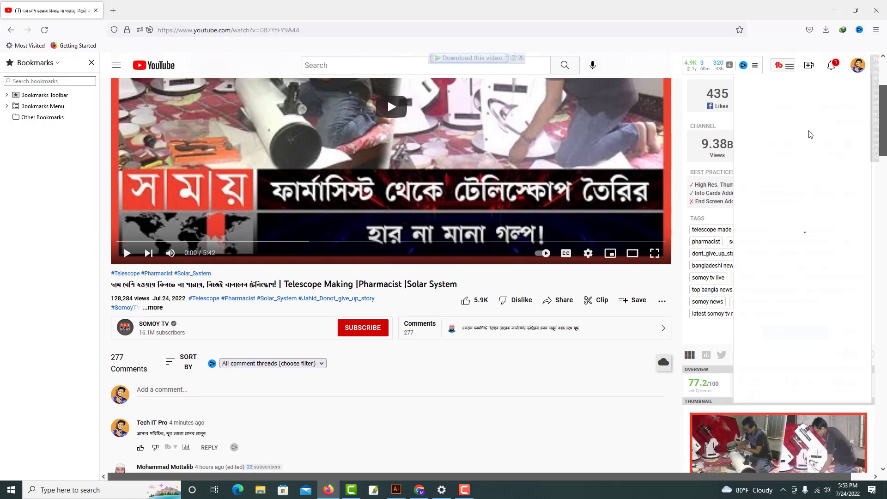
pyautogui.click(799, 142)
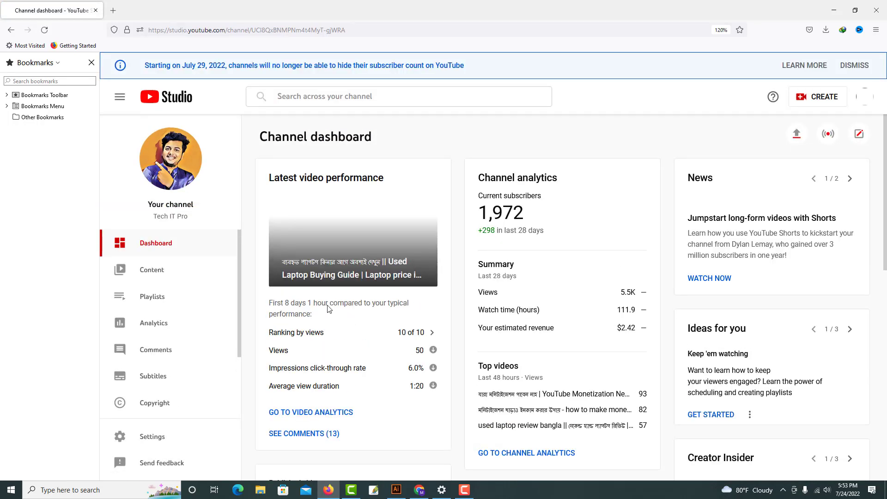
pyautogui.scroll(-5, 408, 320)
pyautogui.scroll(-3, 407, 320)
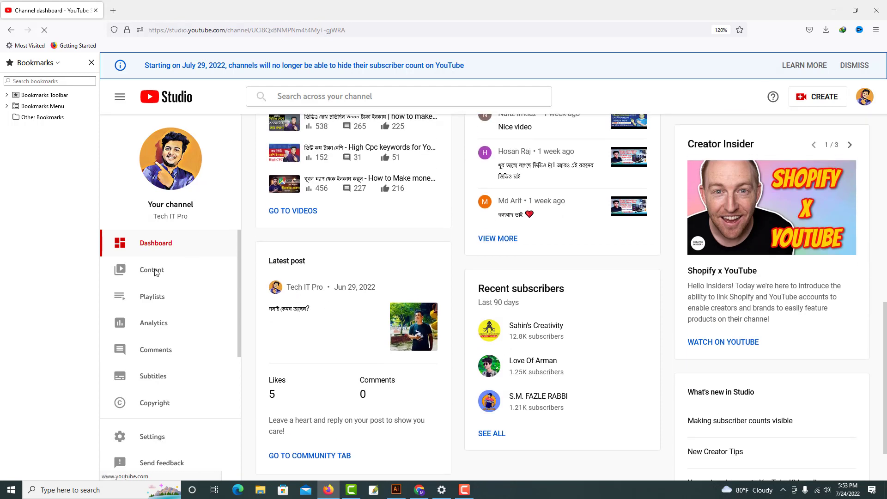
pyautogui.click(243, 281)
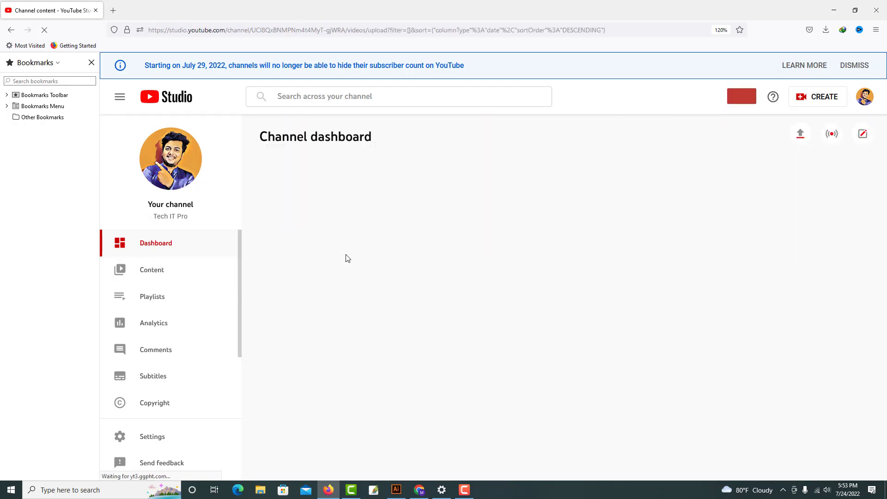
pyautogui.click(194, 262)
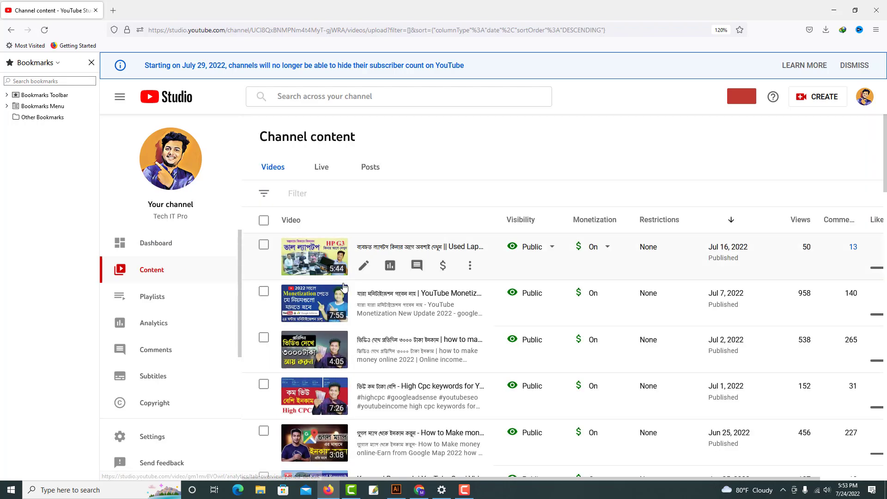
# Look through the channel's video list for a freelancing video to promote.
pyautogui.scroll(-3, 365, 318)
pyautogui.scroll(-7, 364, 319)
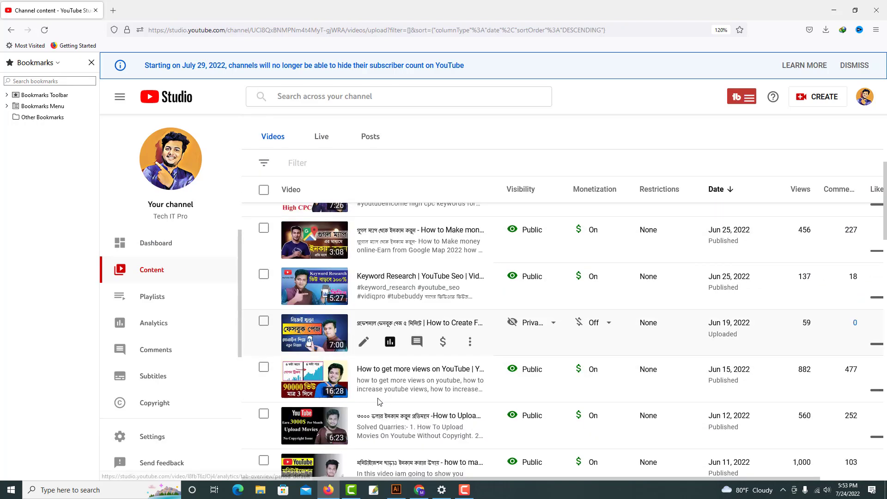
pyautogui.scroll(10, 385, 401)
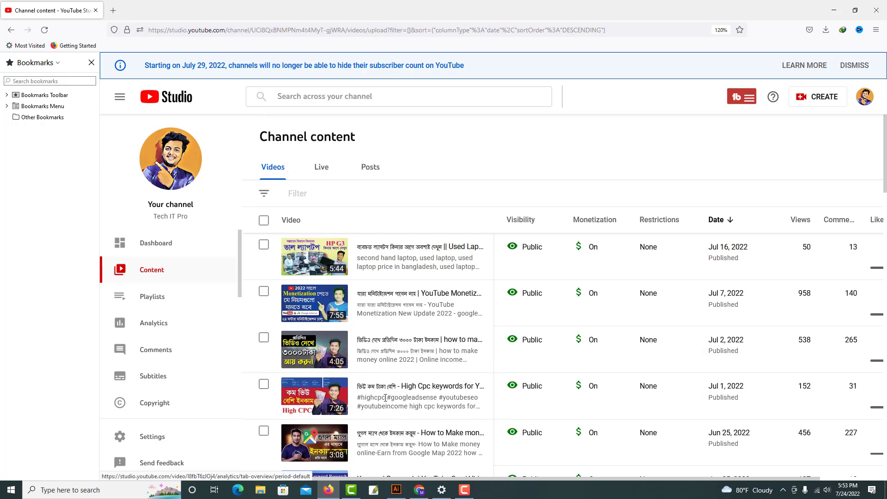
pyautogui.scroll(-10, 386, 401)
pyautogui.scroll(-3, 386, 401)
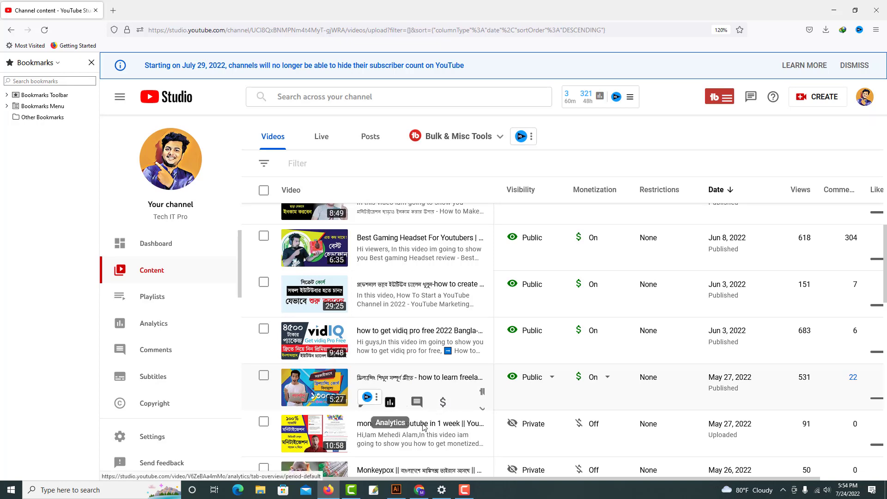
# Switch back to Google Ads in Chrome and rename the campaign "ফ্রিল্যানিস্ং টিউটোরিয়াল 24-07-22".
pyautogui.click(419, 489)
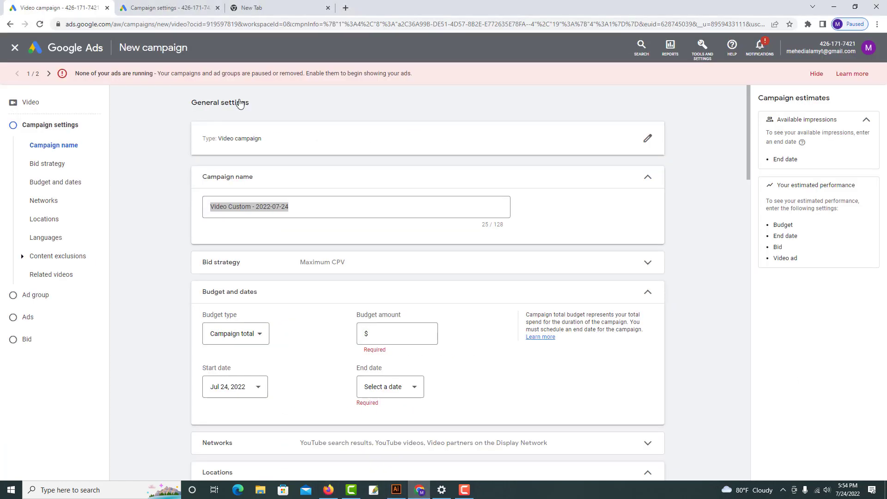
pyautogui.press('BackSpace')
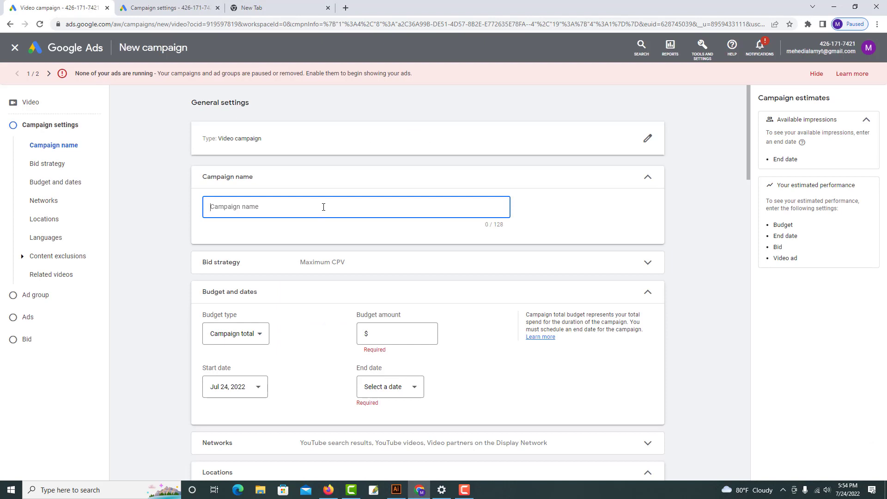
pyautogui.write('অ')
pyautogui.press('BackSpace')
pyautogui.write('ফি')
pyautogui.write('নিস')
pyautogui.write('্ং ')
pyautogui.write('টিউ')
pyautogui.write('টেপ')
pyautogui.write('ার')
pyautogui.write('িয়াল')
pyautogui.click(271, 226)
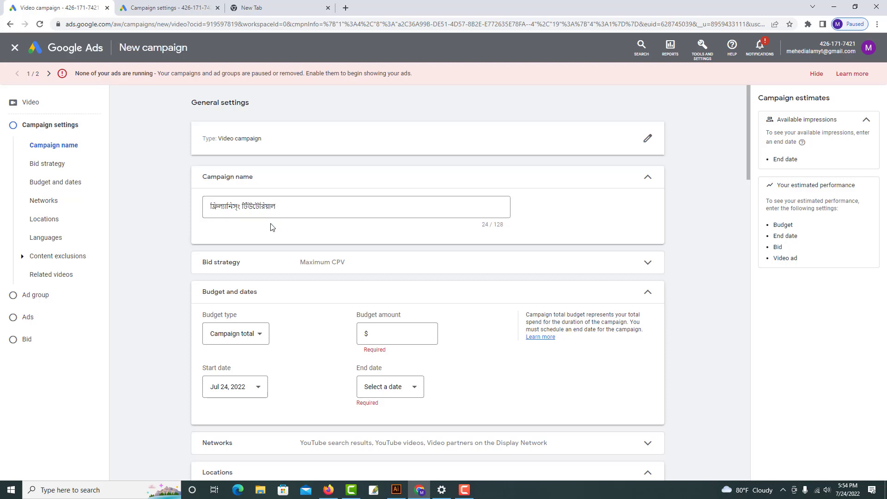
pyautogui.click(370, 206)
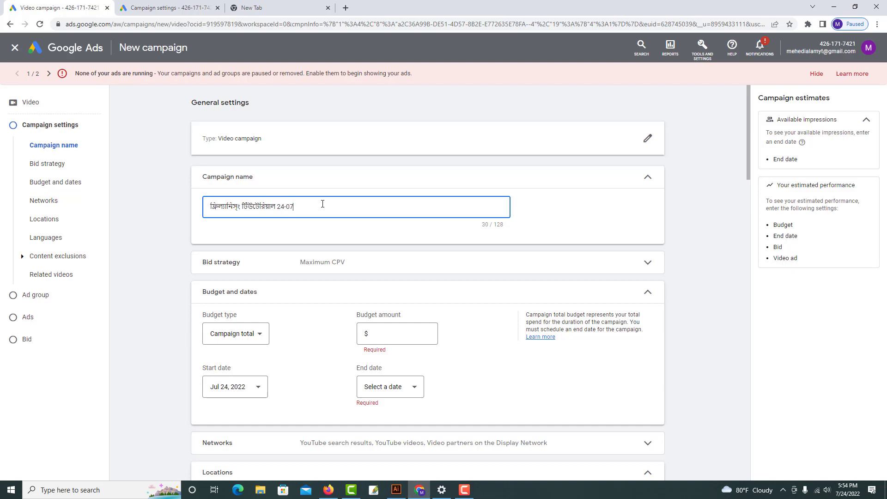
pyautogui.write('24-07-22')
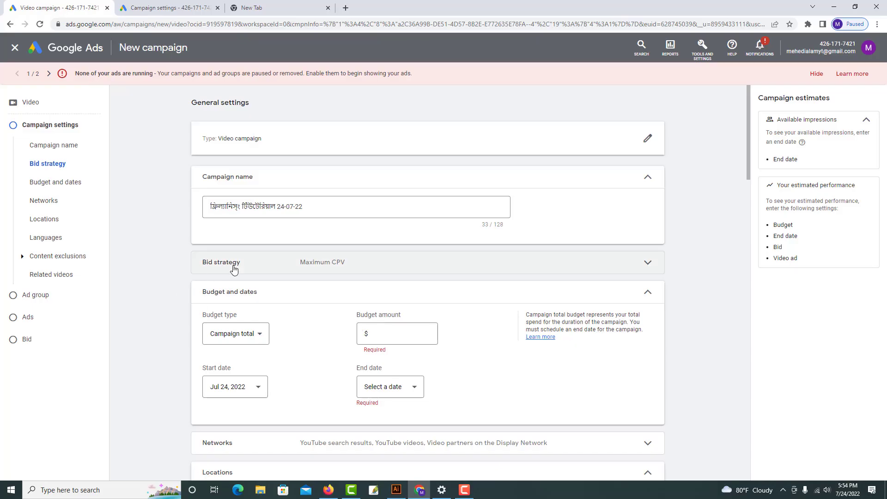
# Expand the bid strategy settings and choose Maximum CPV as the campaign's bid strategy.
pyautogui.click(207, 263)
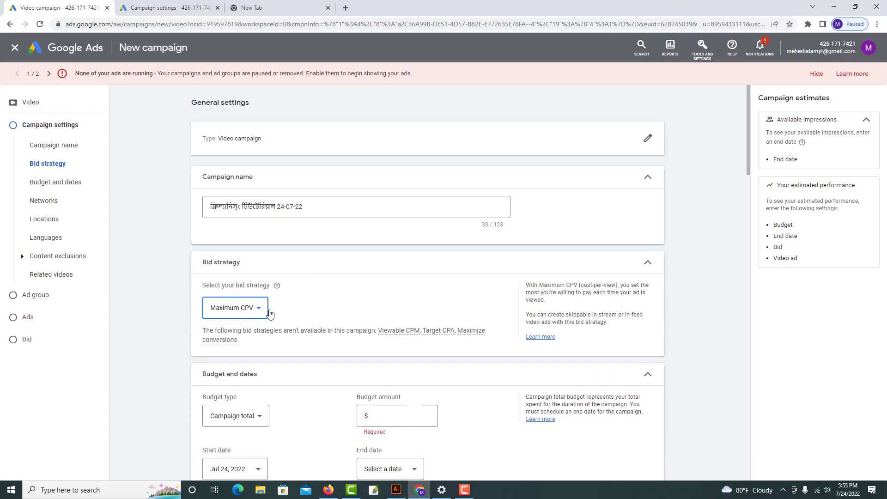
pyautogui.click(250, 309)
pyautogui.click(233, 318)
# Try the Daily budget type for the campaign and return it to Campaign total.
pyautogui.scroll(-2, 303, 342)
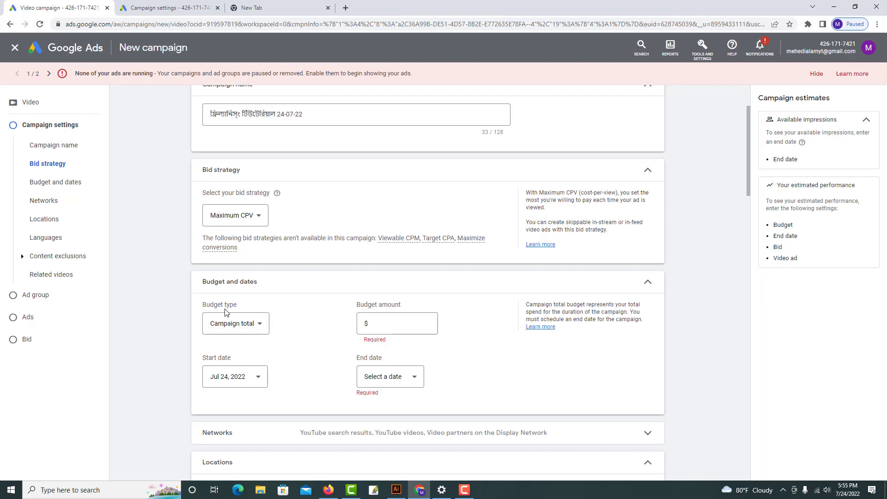
pyautogui.click(257, 331)
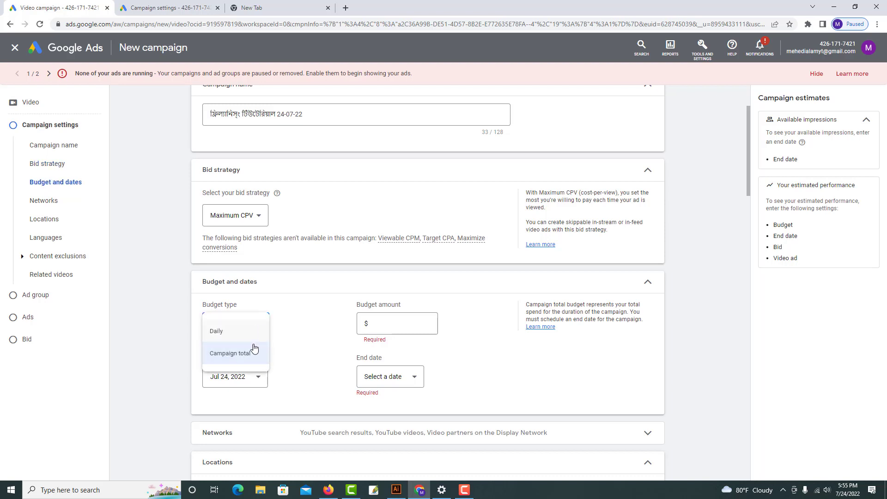
pyautogui.click(255, 335)
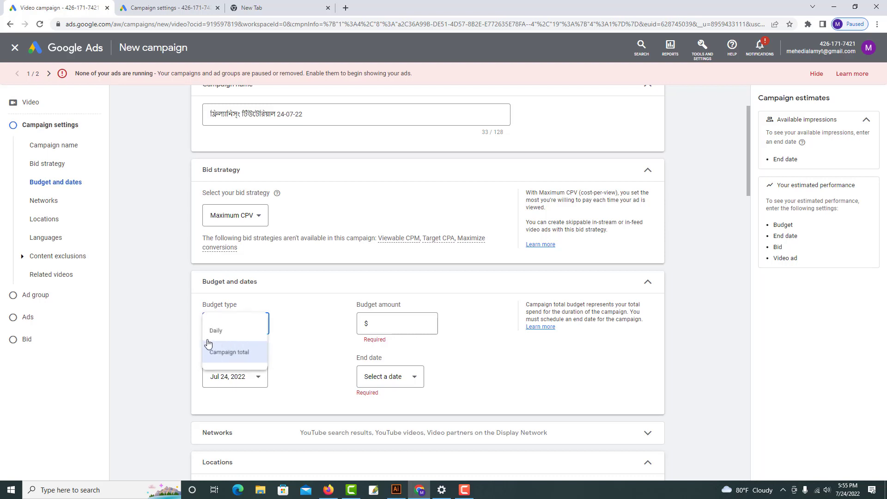
pyautogui.click(231, 358)
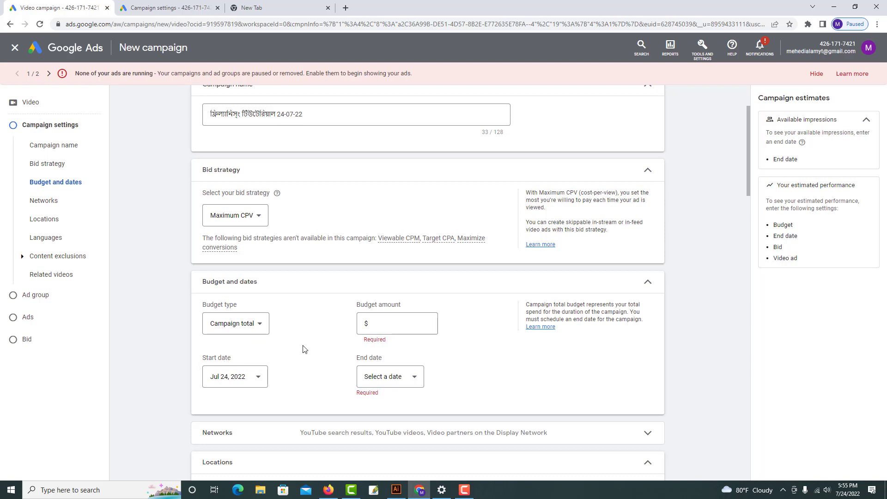
pyautogui.click(245, 326)
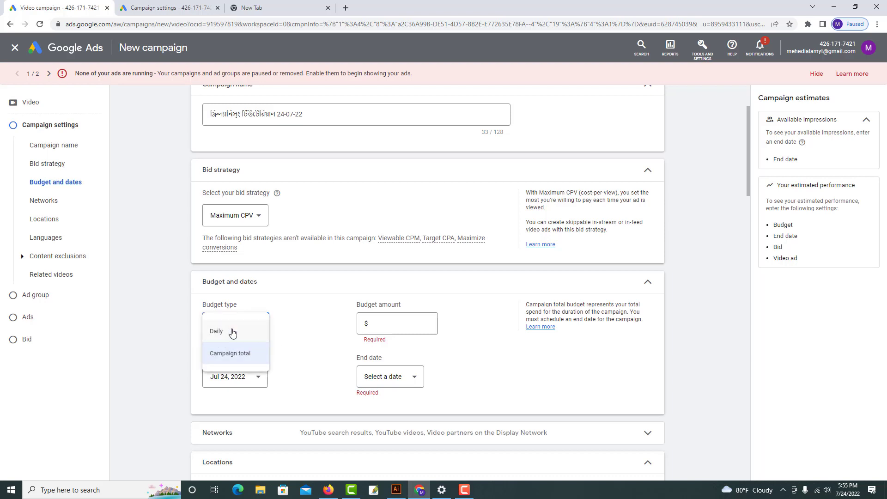
pyautogui.click(234, 333)
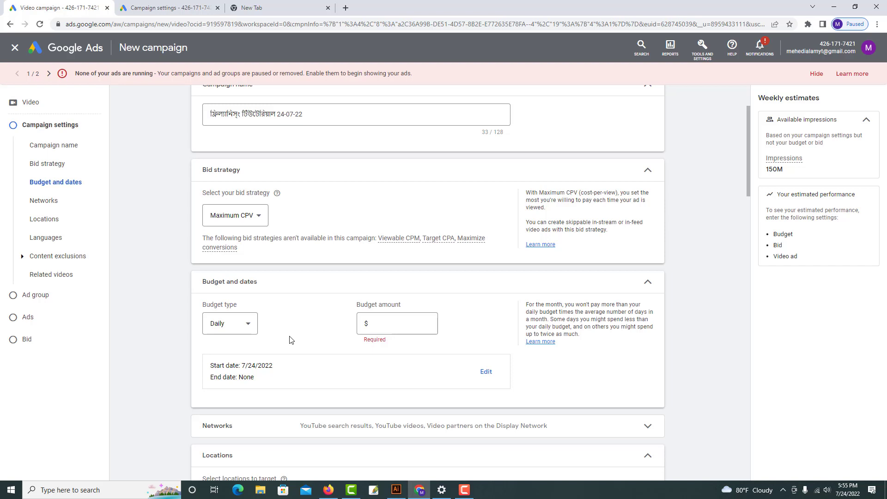
pyautogui.click(249, 326)
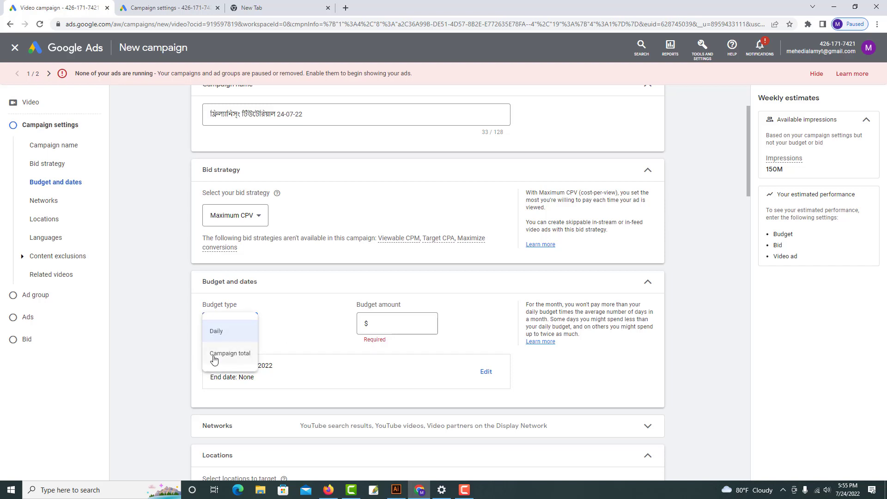
pyautogui.click(230, 354)
# Set the campaign's total budget amount to $10.00 and its end date to Jul 28, 2022.
pyautogui.click(378, 326)
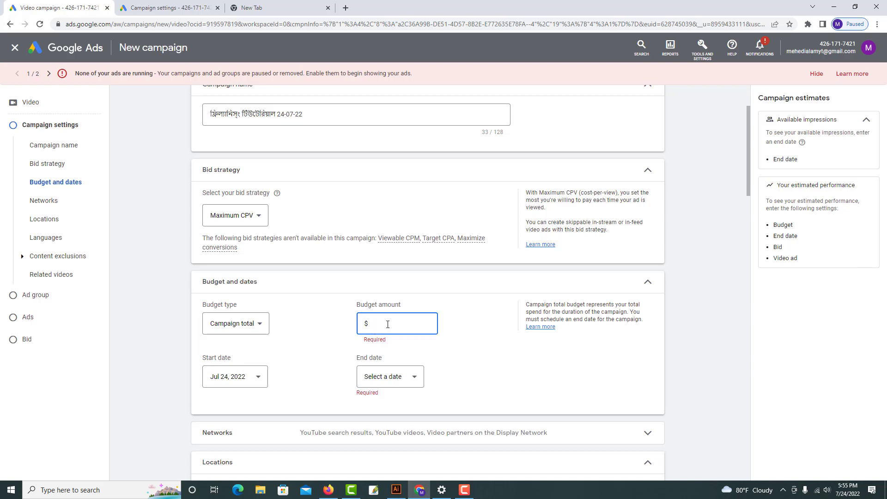
pyautogui.write('10')
pyautogui.click(314, 328)
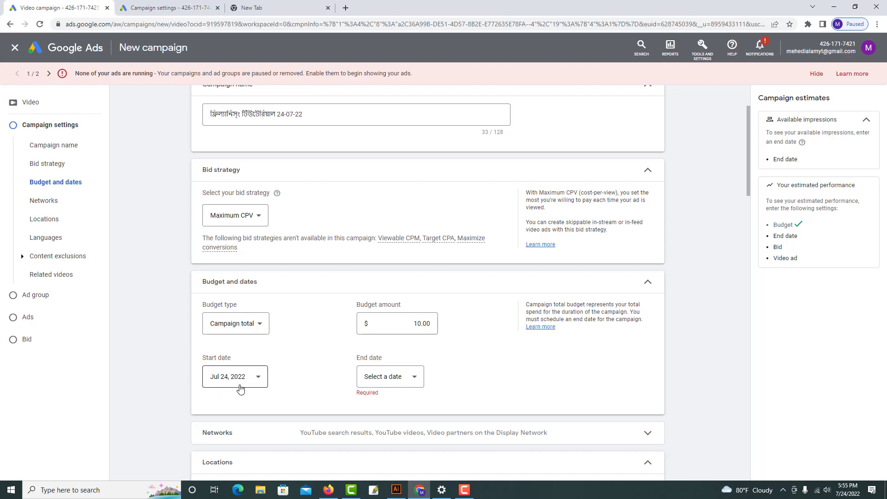
pyautogui.click(395, 384)
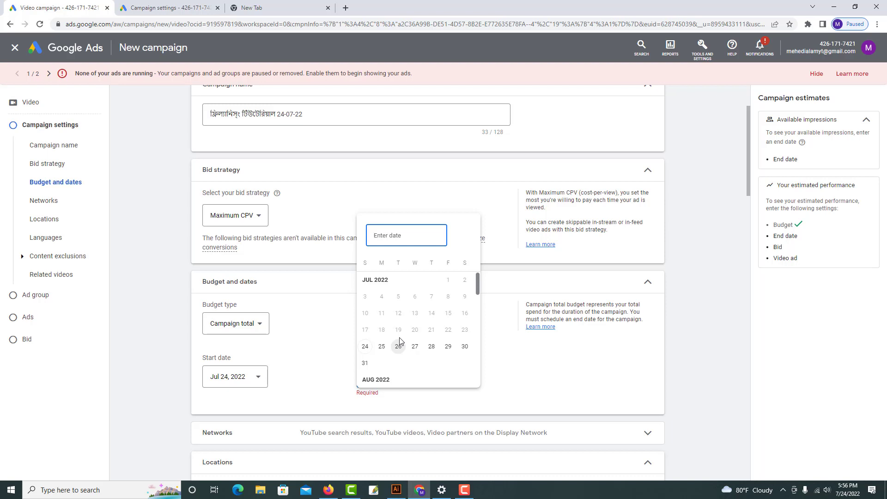
pyautogui.click(432, 347)
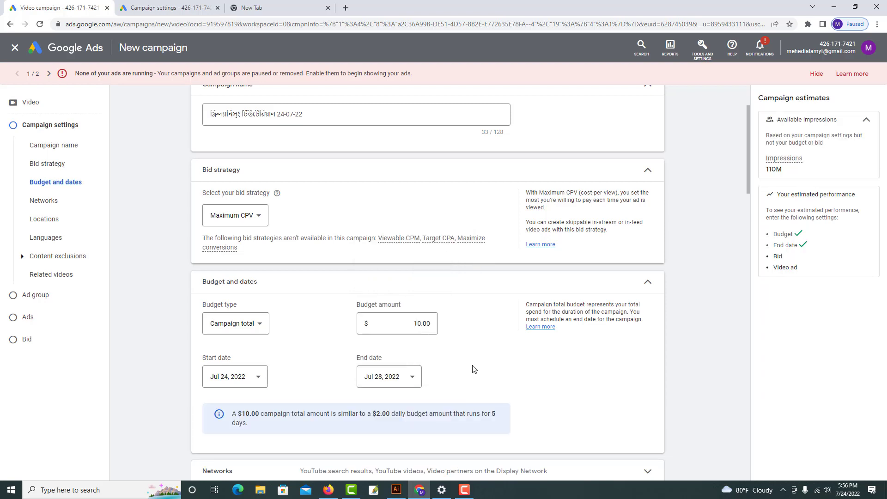
# Check the campaign's network settings, and limit the targeted location to Bangladesh by removing Kolkata.
pyautogui.scroll(-6, 473, 368)
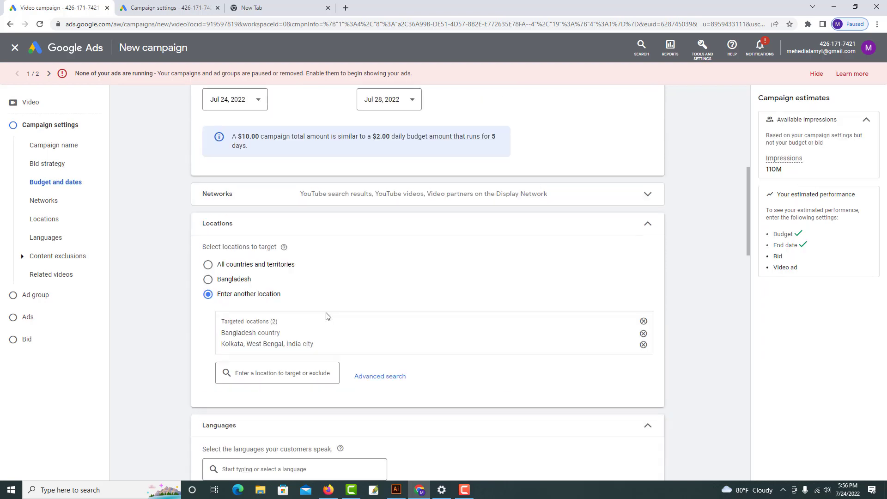
pyautogui.click(286, 197)
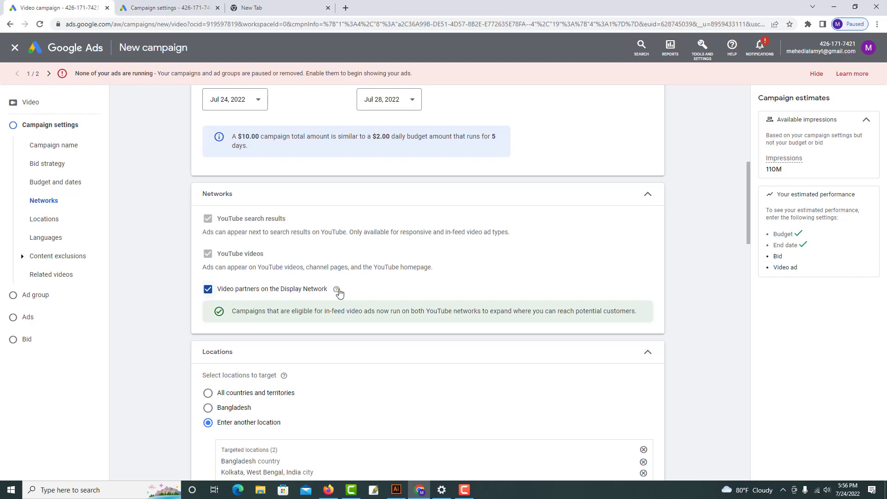
pyautogui.scroll(-2, 268, 323)
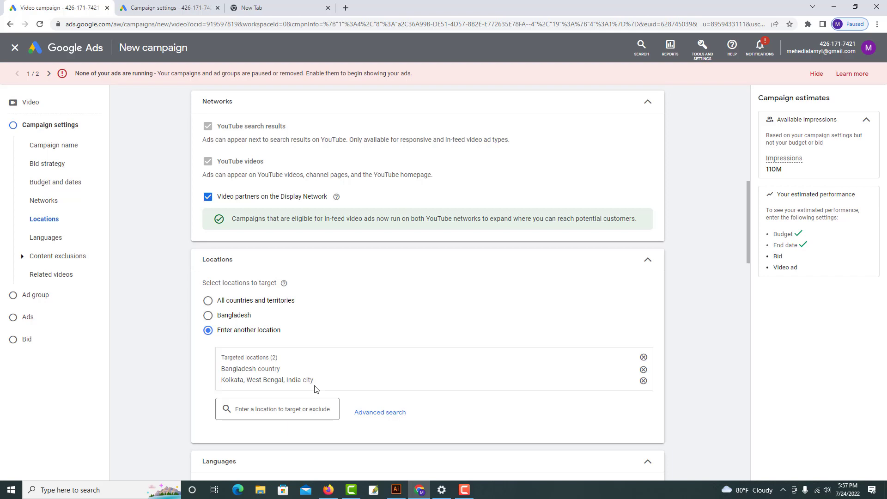
pyautogui.click(643, 380)
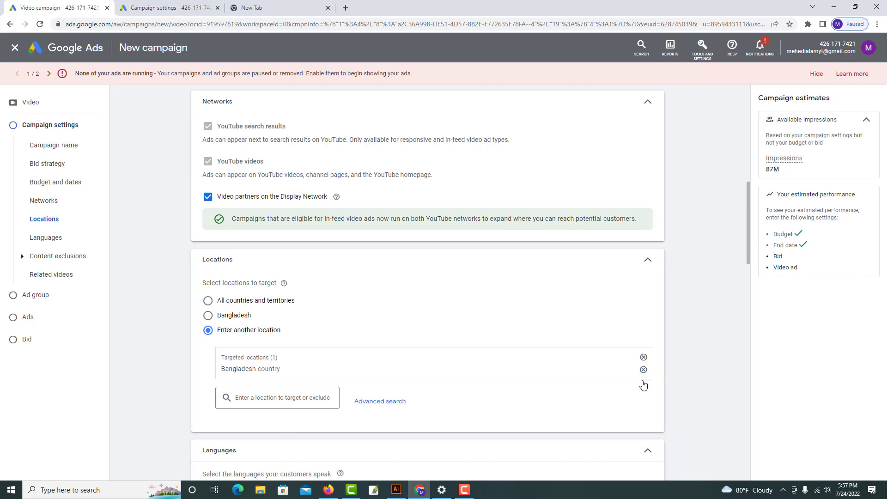
pyautogui.click(219, 319)
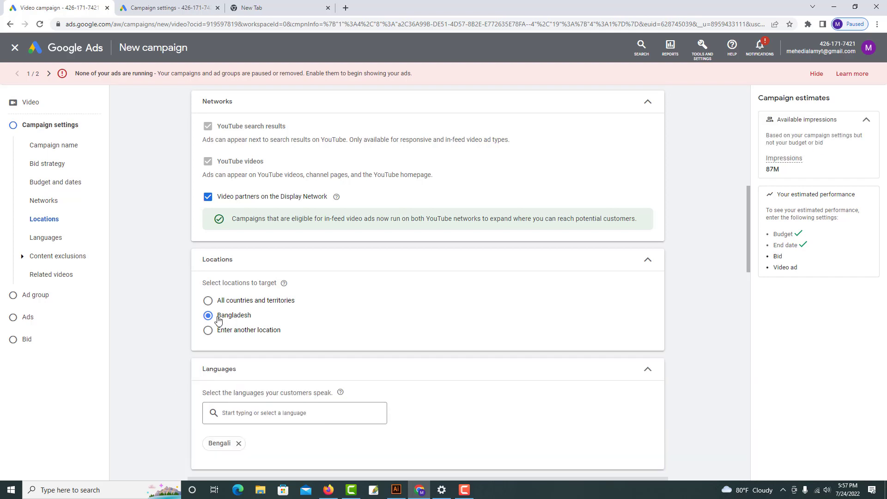
# Check the list of customer languages, keeping only Bengali selected.
pyautogui.scroll(-2, 347, 364)
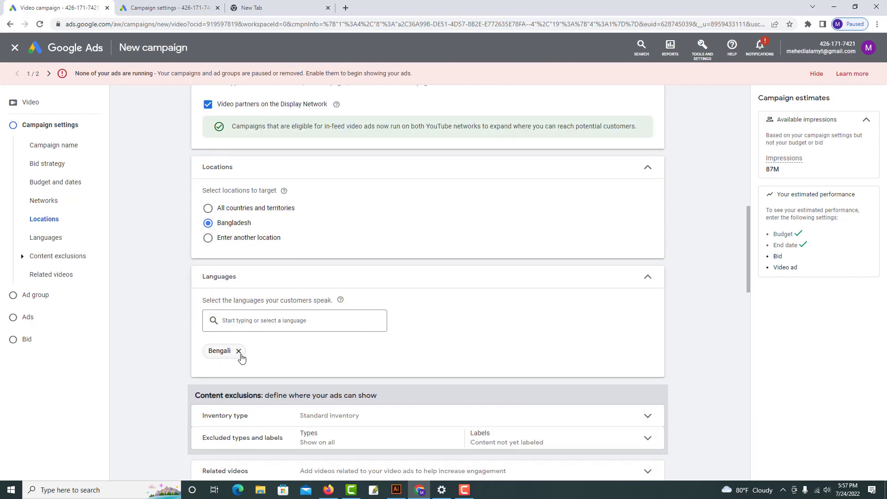
pyautogui.click(252, 325)
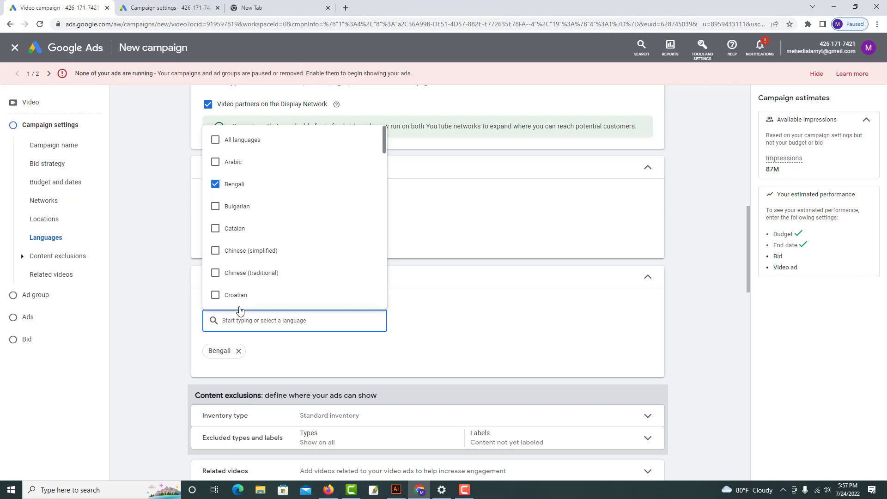
pyautogui.click(432, 338)
# Set the content exclusions' inventory type to Expanded inventory.
pyautogui.scroll(-2, 417, 353)
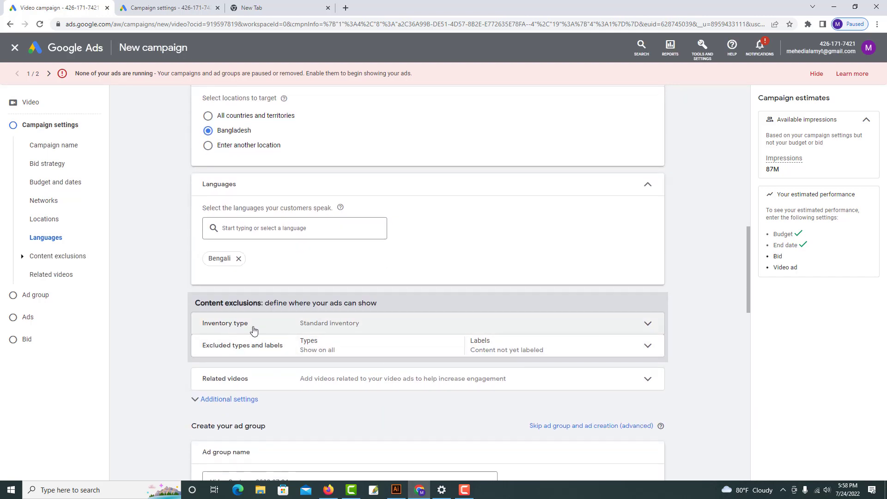
pyautogui.click(299, 329)
pyautogui.scroll(-2, 405, 388)
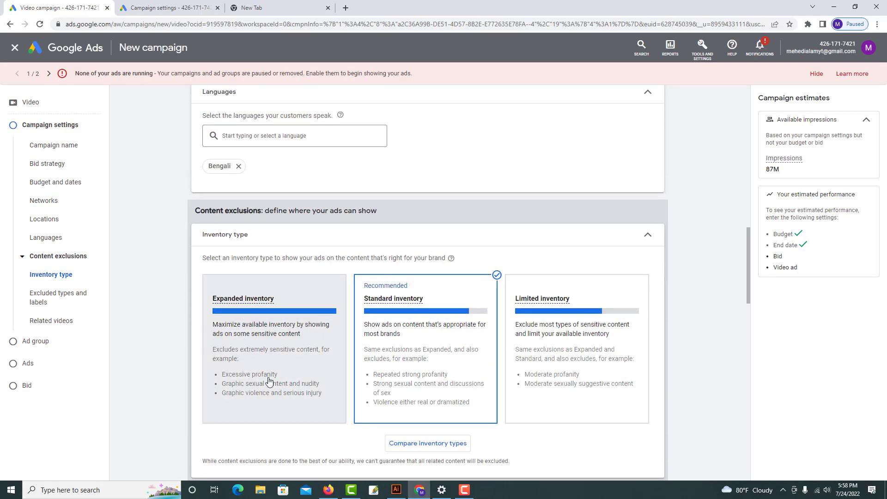
pyautogui.click(259, 353)
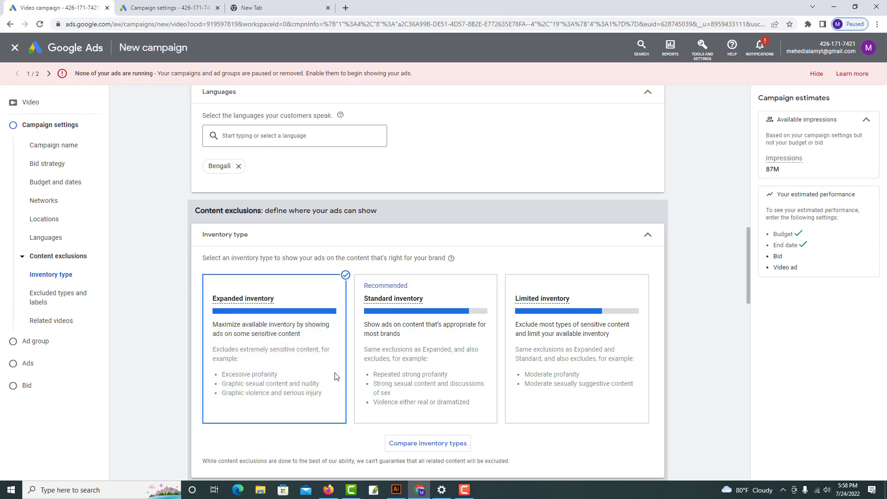
# Remove the "Content not yet labeled" exclusion from the digital content labels and collapse the excluded types section.
pyautogui.scroll(-6, 270, 349)
pyautogui.click(255, 228)
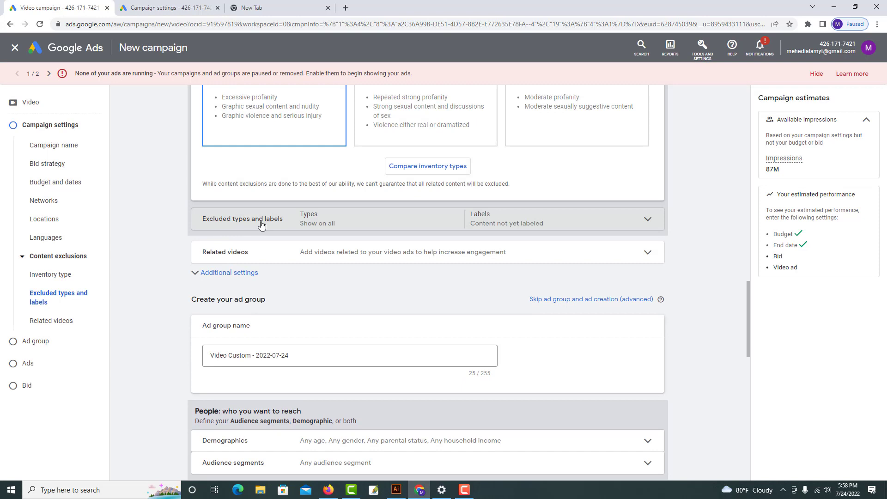
pyautogui.click(252, 225)
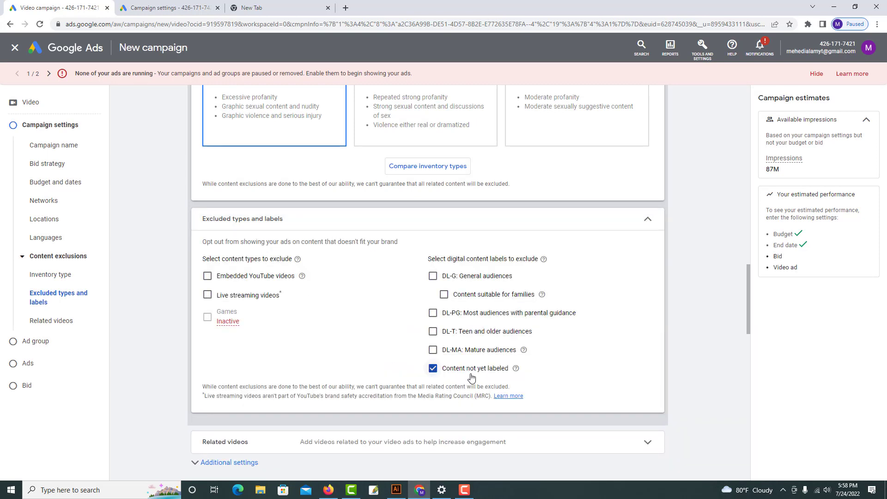
pyautogui.click(434, 370)
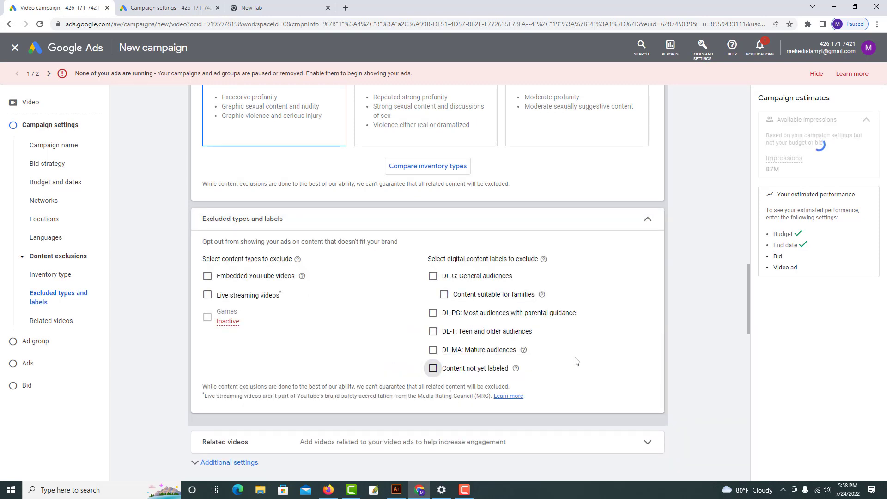
pyautogui.click(264, 217)
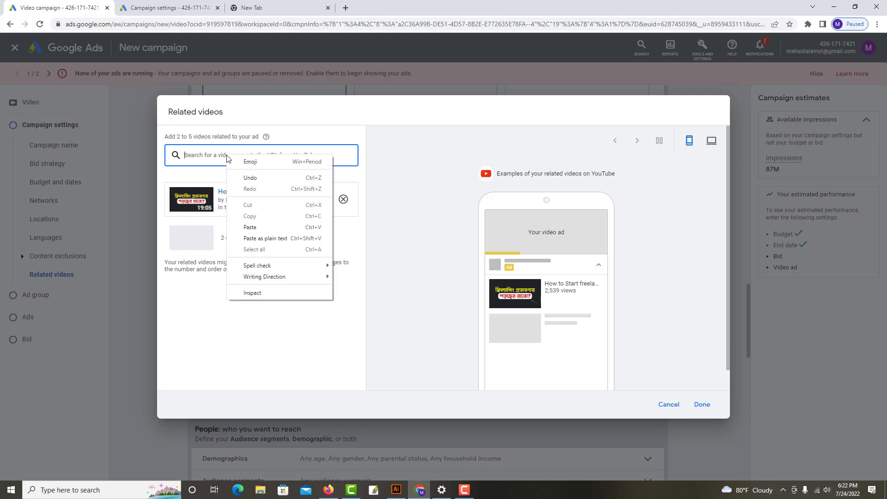
# Add the "How to learn freelancing Free in 2022 - LEDP Course" video by its copied YouTube link as the second related video and save the selection.
pyautogui.click(269, 227)
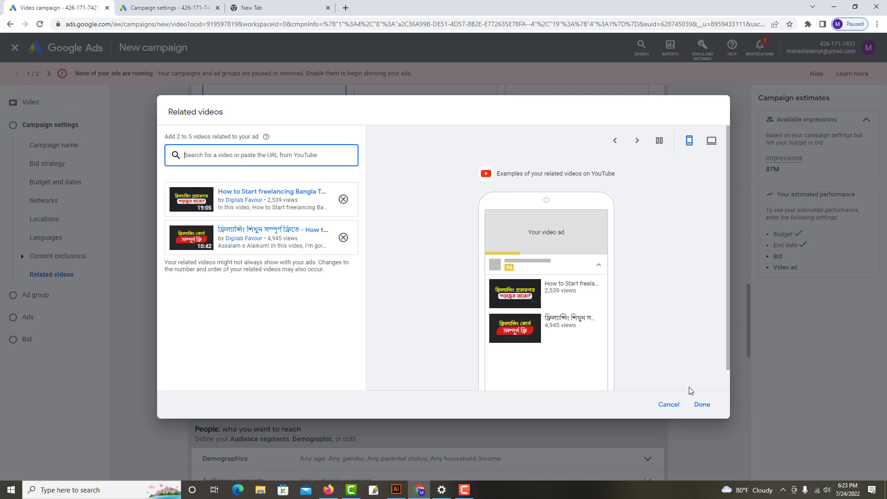
pyautogui.click(703, 404)
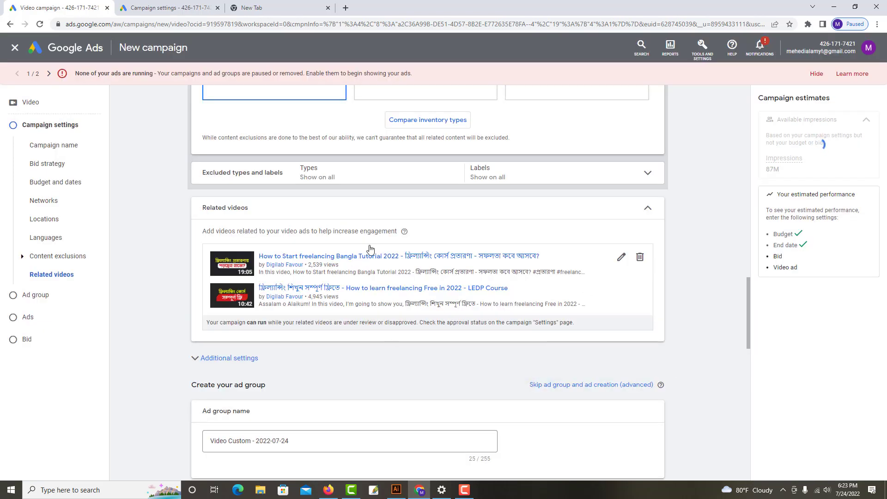
# In the additional settings, set specific device targeting to computers and mobile phones only, excluding tablets and TV screens.
pyautogui.scroll(-3, 322, 343)
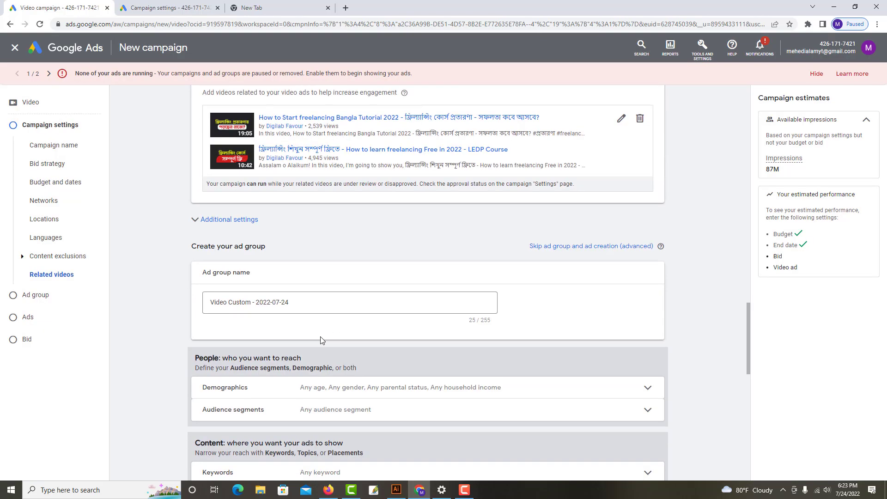
pyautogui.click(224, 226)
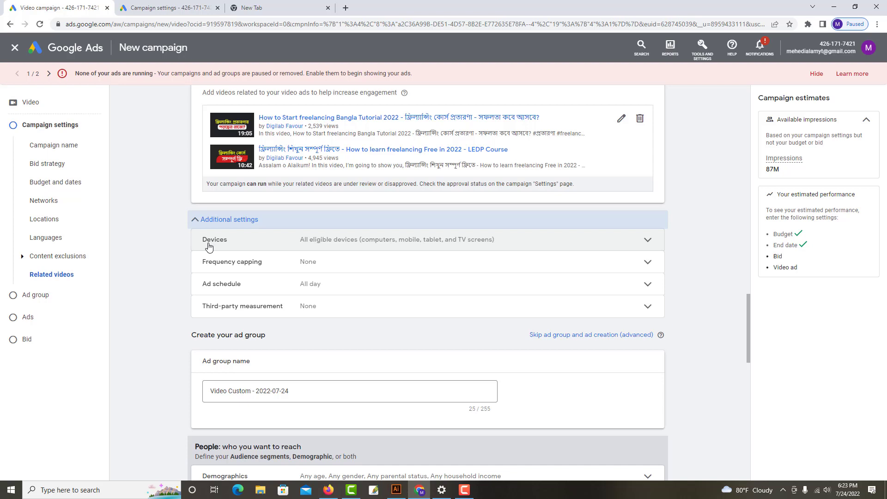
pyautogui.click(341, 247)
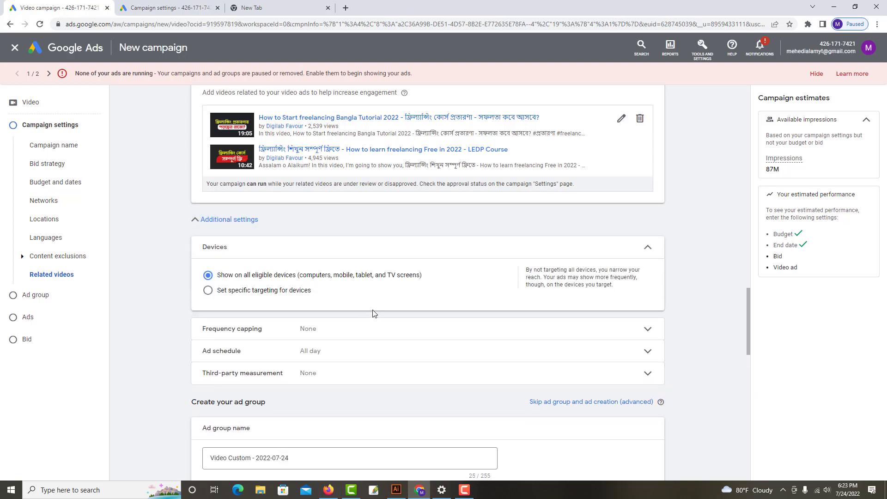
pyautogui.click(208, 290)
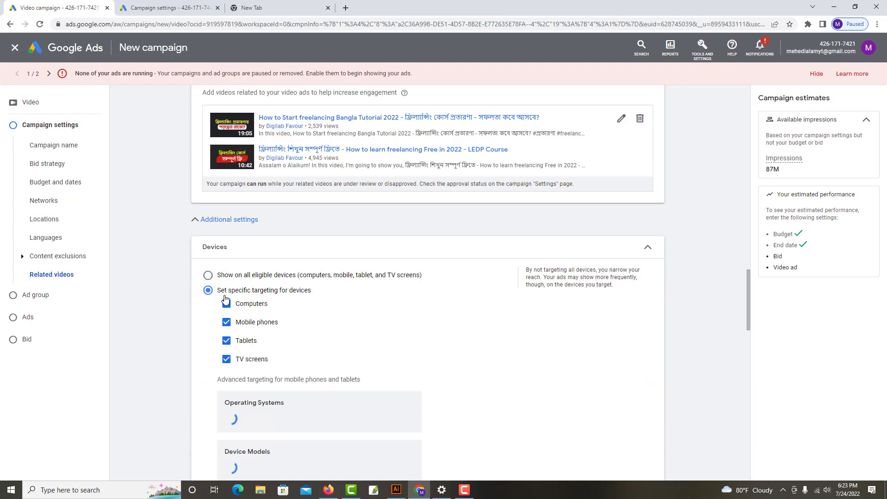
pyautogui.click(227, 362)
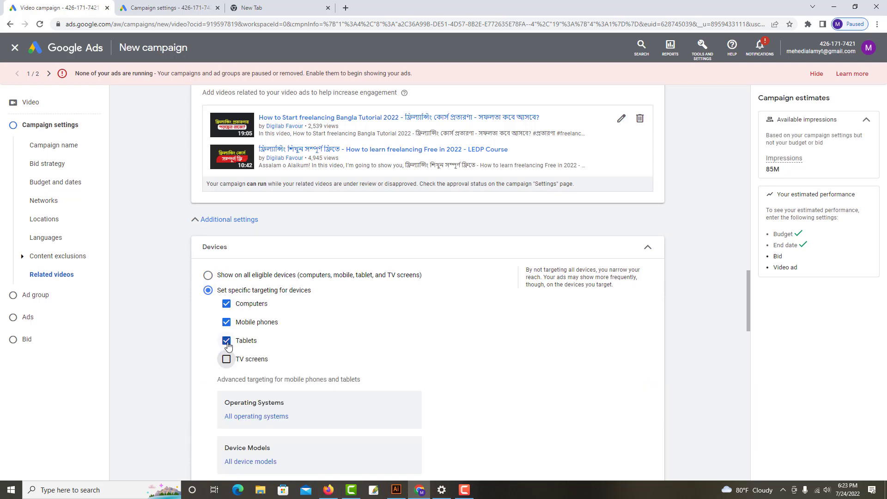
pyautogui.click(226, 340)
pyautogui.click(227, 303)
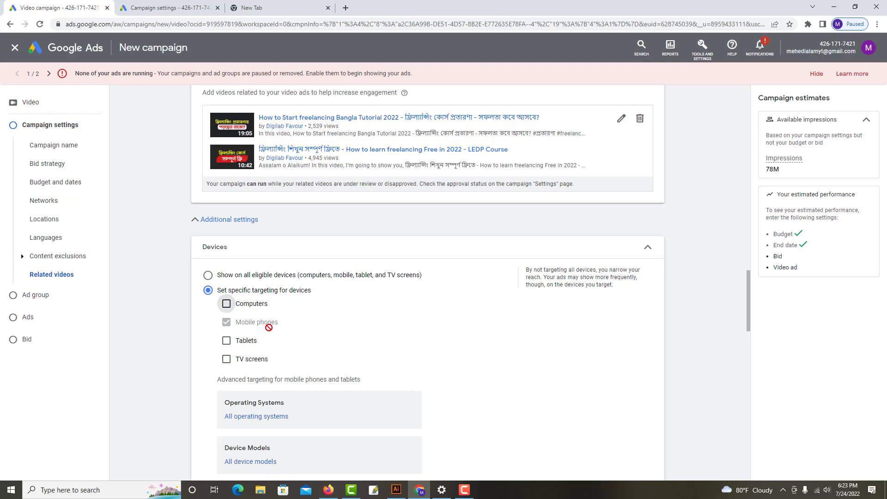
pyautogui.click(228, 306)
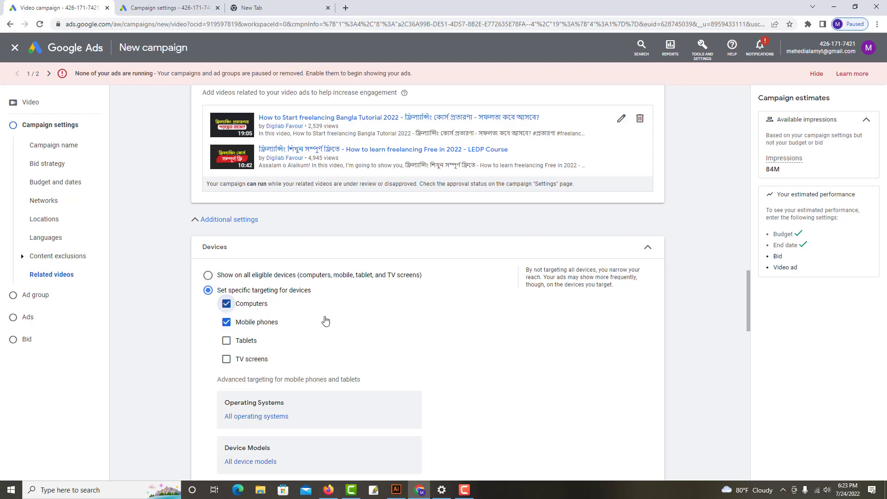
# Enable the impression frequency cap for the campaign and limit it to 3 impressions per day.
pyautogui.scroll(-2, 411, 304)
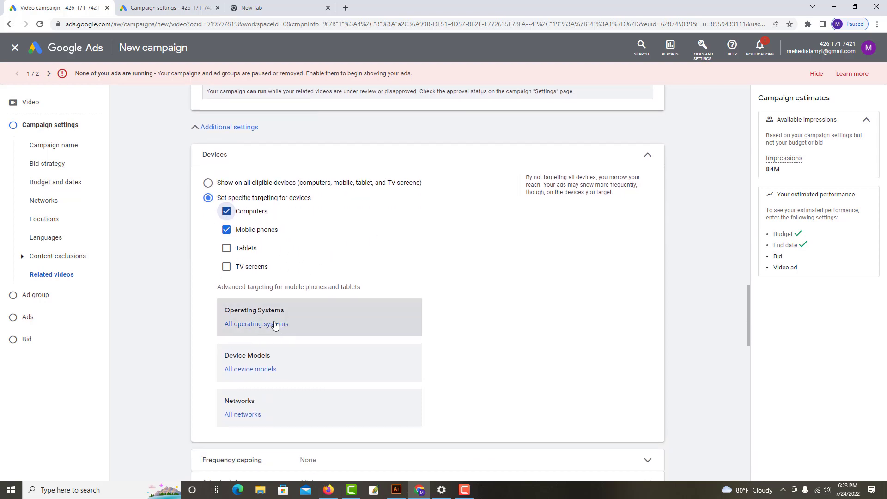
pyautogui.scroll(-1, 273, 380)
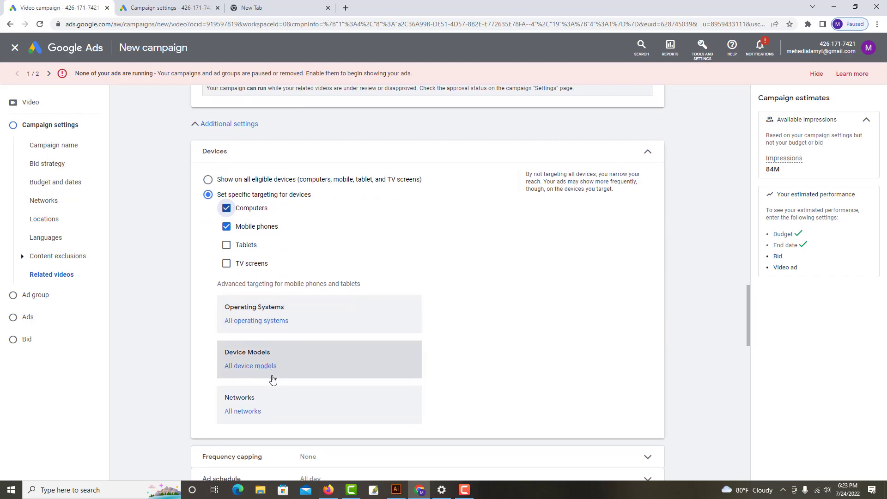
pyautogui.scroll(-2, 273, 380)
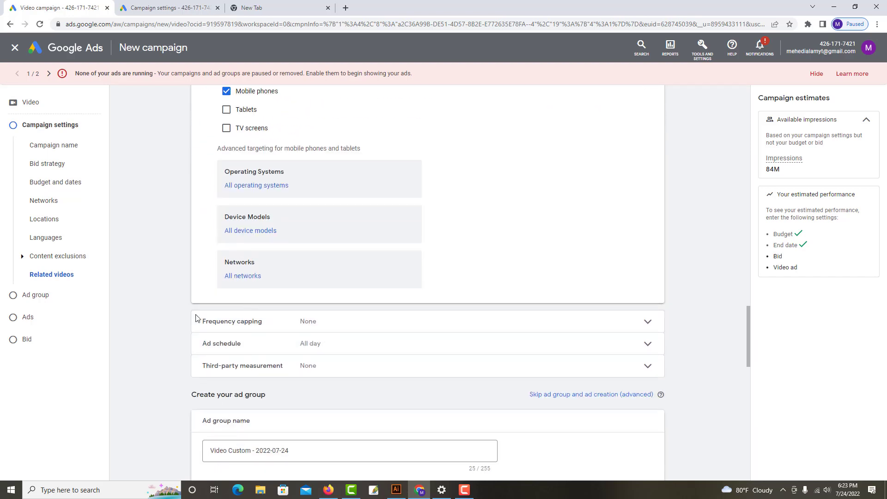
pyautogui.click(271, 324)
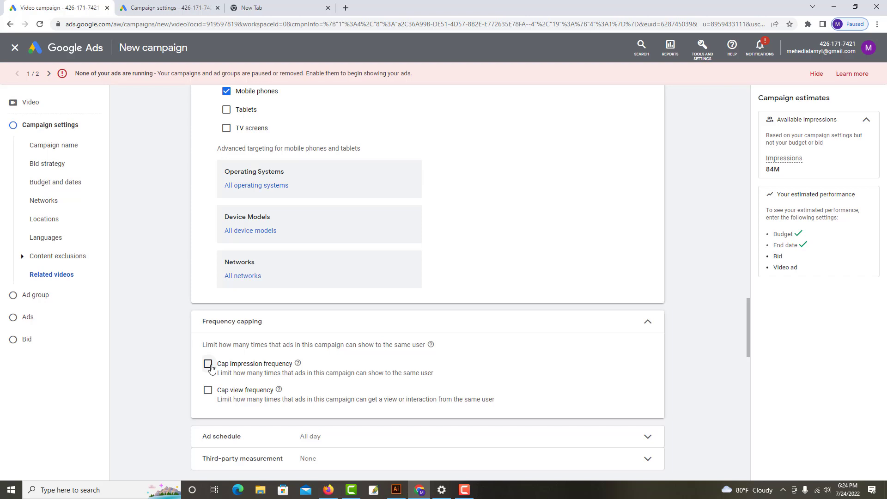
pyautogui.click(207, 364)
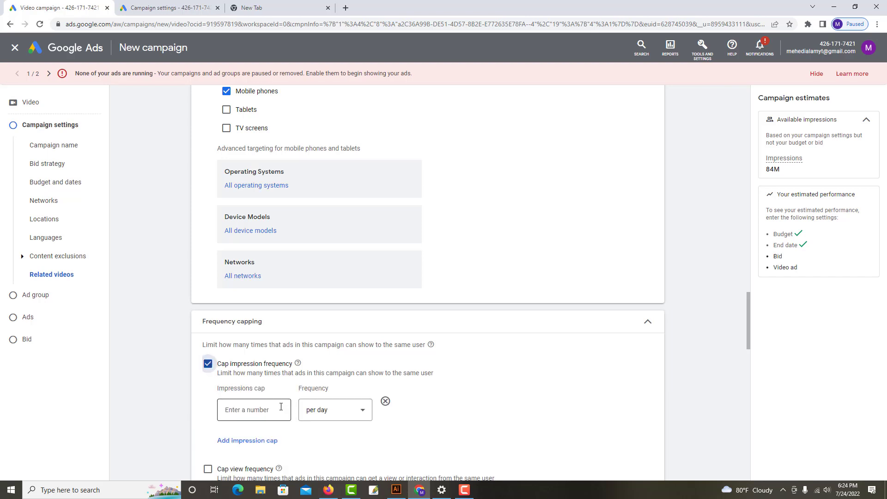
pyautogui.scroll(-1, 231, 365)
pyautogui.click(263, 365)
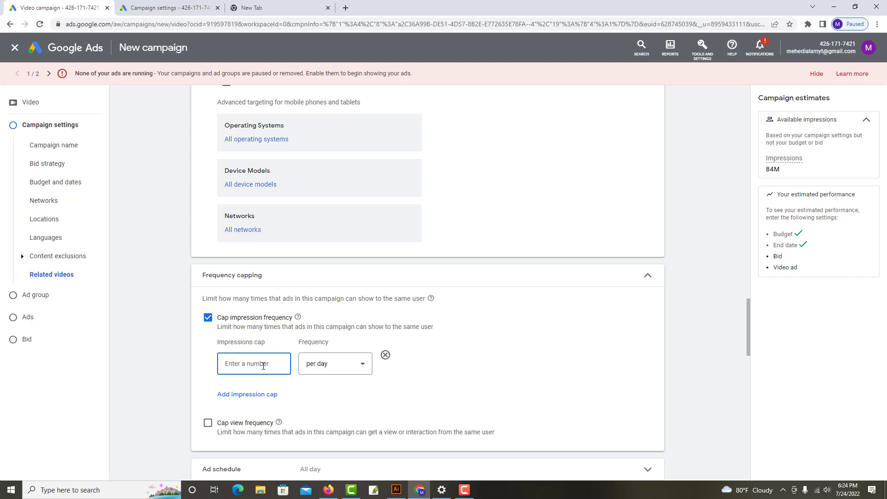
pyautogui.write('2')
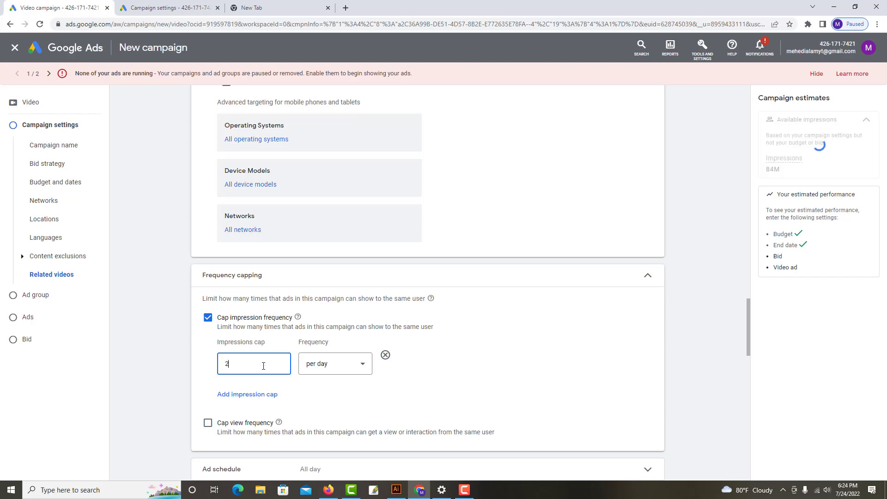
pyautogui.press('BackSpace')
pyautogui.write('3')
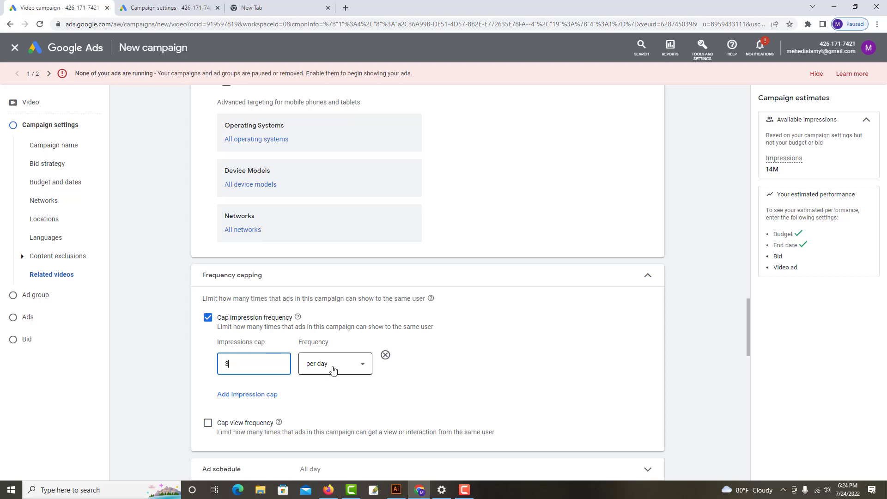
pyautogui.click(344, 401)
# Check the campaign's ad schedule and third-party measurement settings, collapsing each section after viewing it.
pyautogui.scroll(-2, 340, 406)
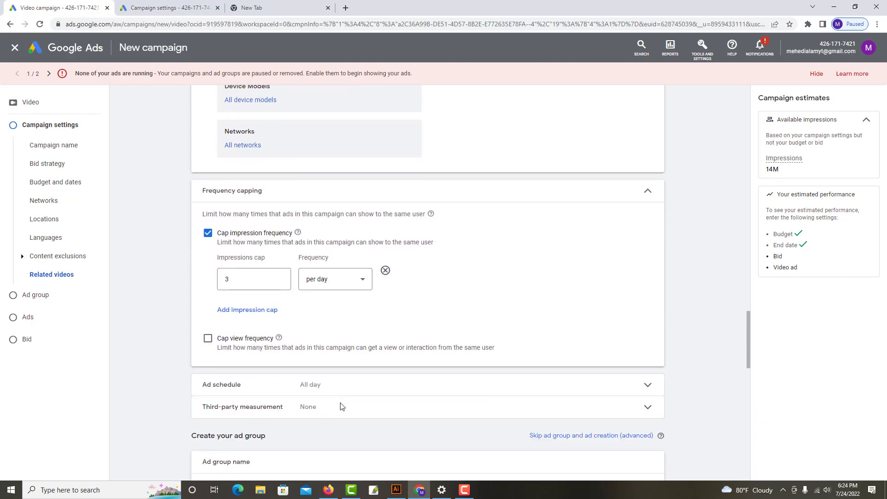
pyautogui.scroll(-2, 257, 393)
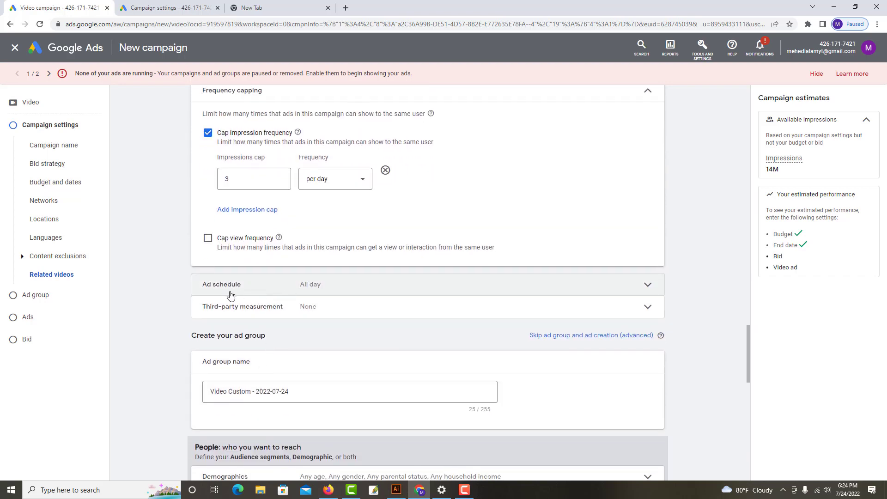
pyautogui.click(256, 294)
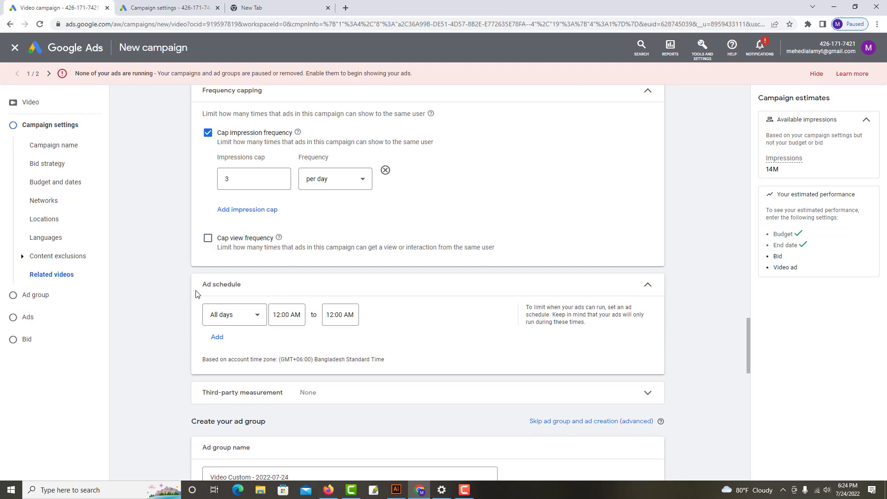
pyautogui.click(236, 294)
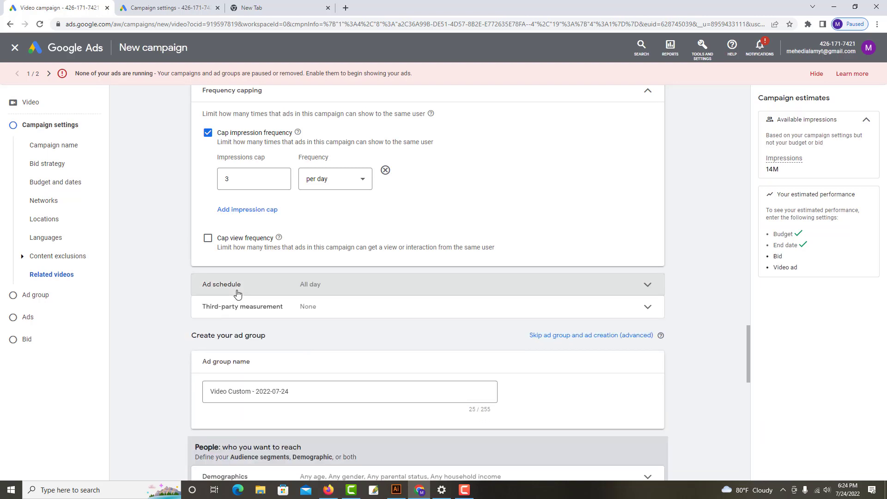
pyautogui.click(313, 310)
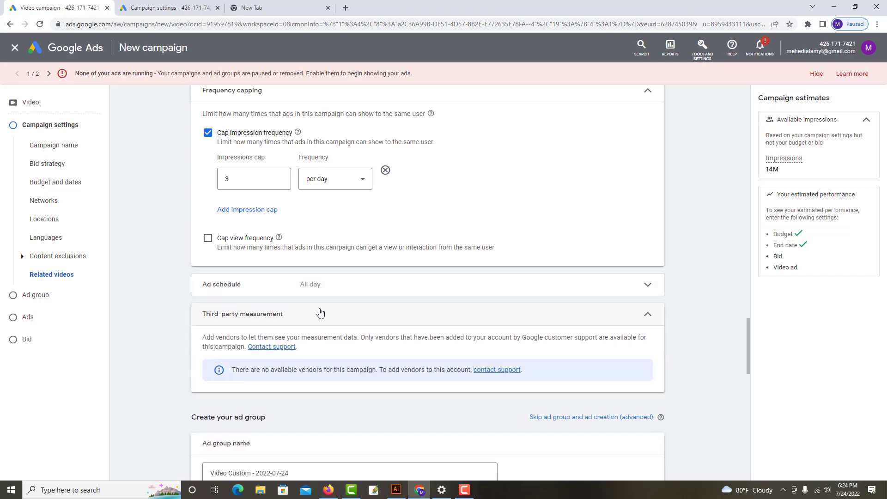
pyautogui.click(300, 319)
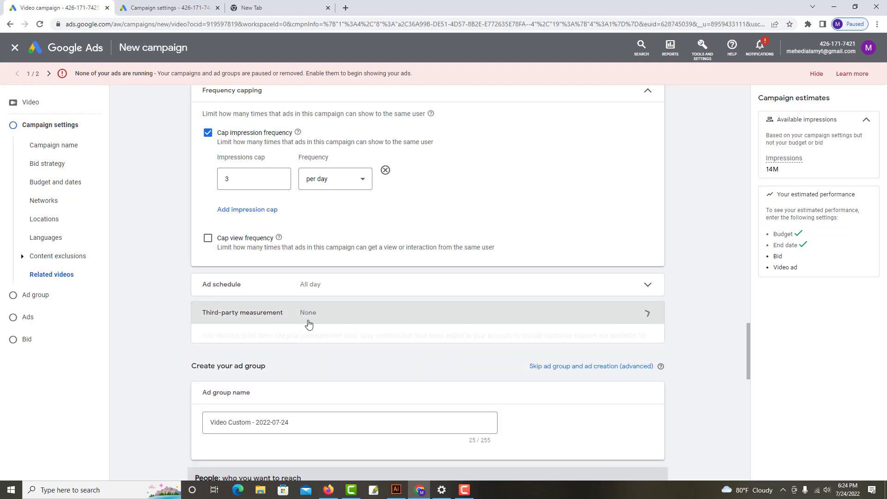
# Clear the default ad group name and copy the campaign name from the general settings.
pyautogui.scroll(-2, 271, 369)
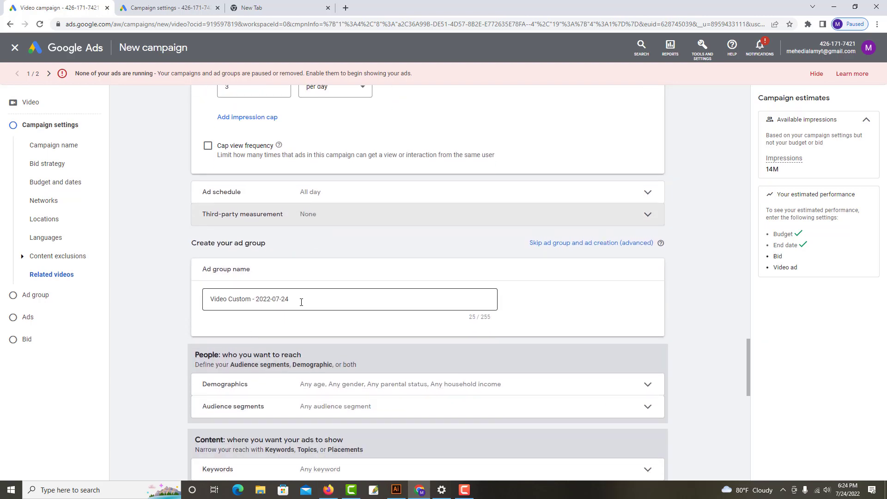
pyautogui.press('Tab')
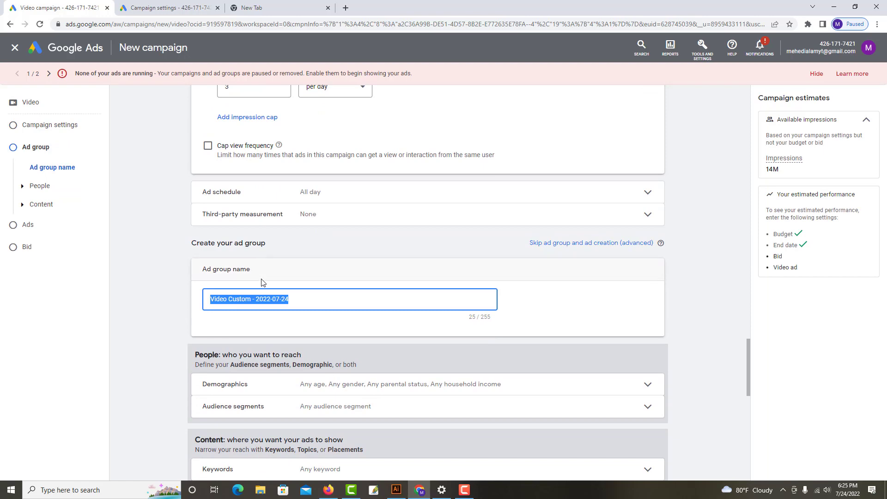
pyautogui.press('BackSpace')
pyautogui.scroll(20, 261, 259)
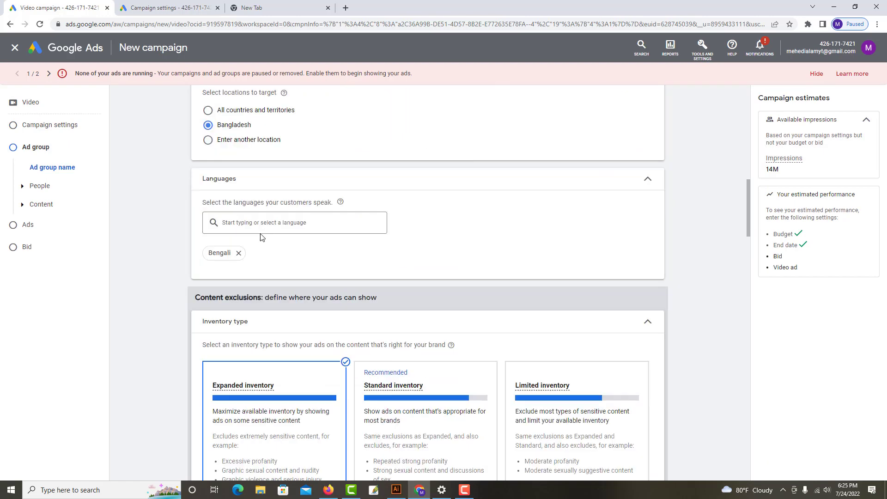
pyautogui.scroll(5, 261, 232)
pyautogui.moveTo(302, 206); pyautogui.dragTo(221, 212)
pyautogui.rightClick(235, 202)
pyautogui.click(259, 239)
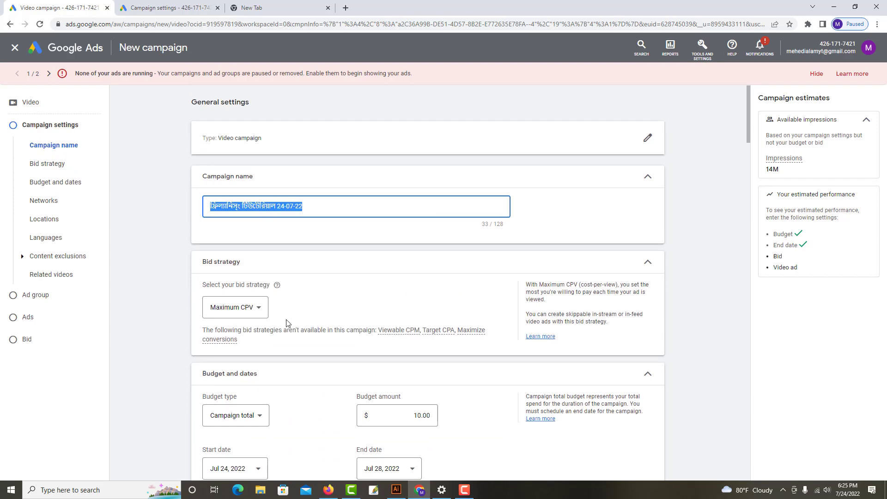
# Name the ad group "ফ্রিল্যান্সিং টিউটোরিয়াল 24-07-22" using the copied campaign name.
pyautogui.scroll(-10, 303, 332)
pyautogui.scroll(-20, 303, 332)
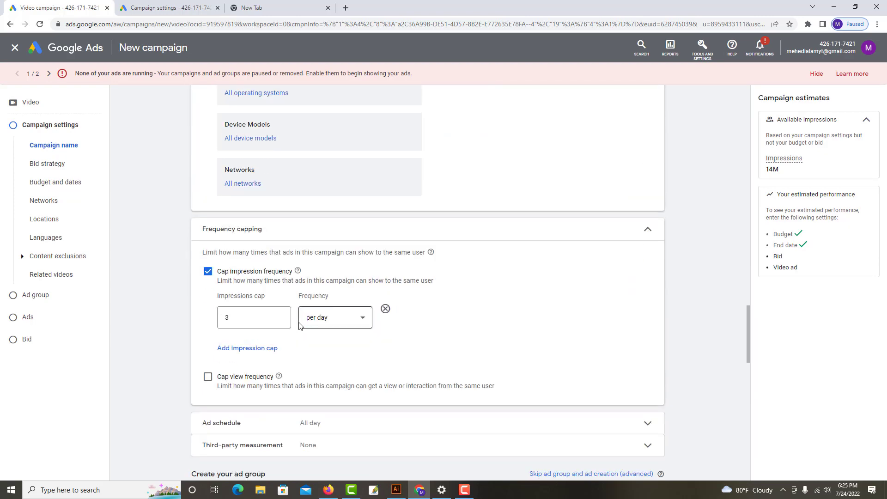
pyautogui.scroll(-2, 299, 327)
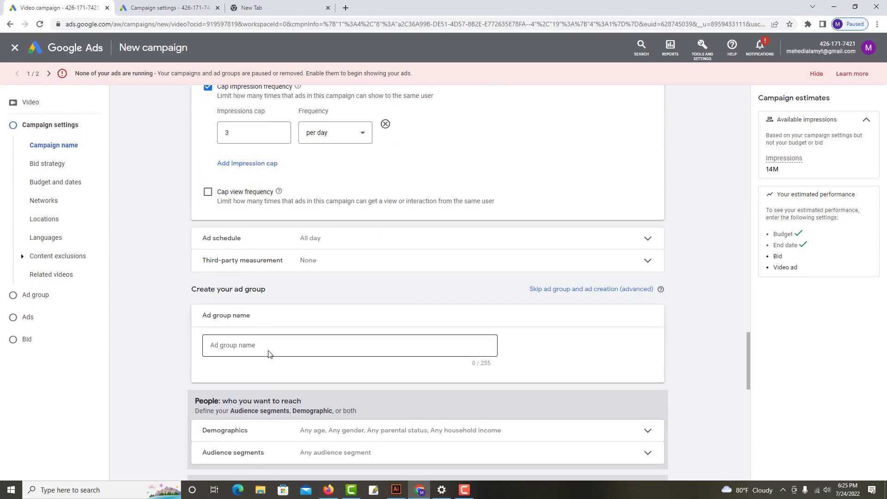
pyautogui.click(276, 347)
pyautogui.hotkey('ctrl', 'v')
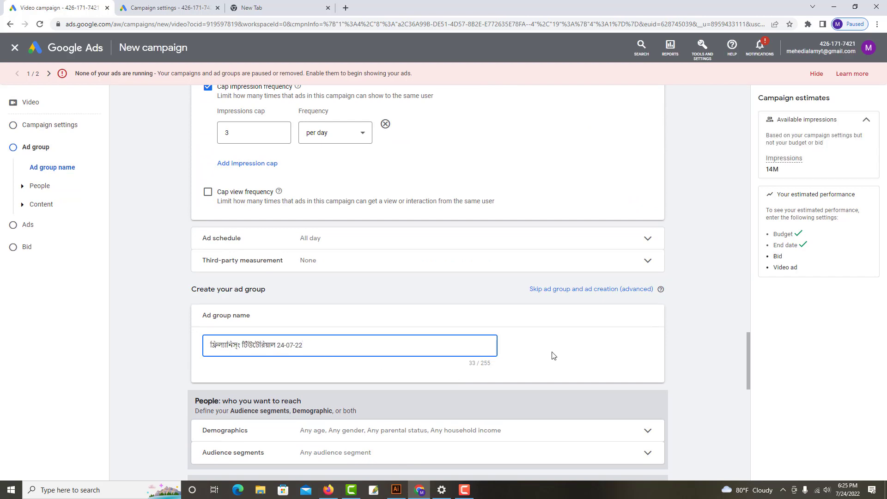
pyautogui.click(553, 353)
# Exclude the Unknown gender from the ad group's demographic targeting.
pyautogui.scroll(-2, 489, 398)
pyautogui.scroll(-1, 509, 410)
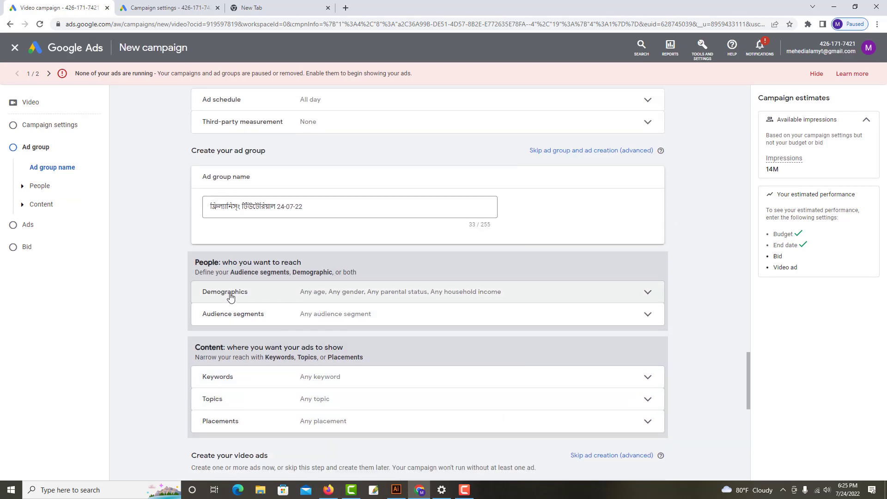
pyautogui.click(319, 298)
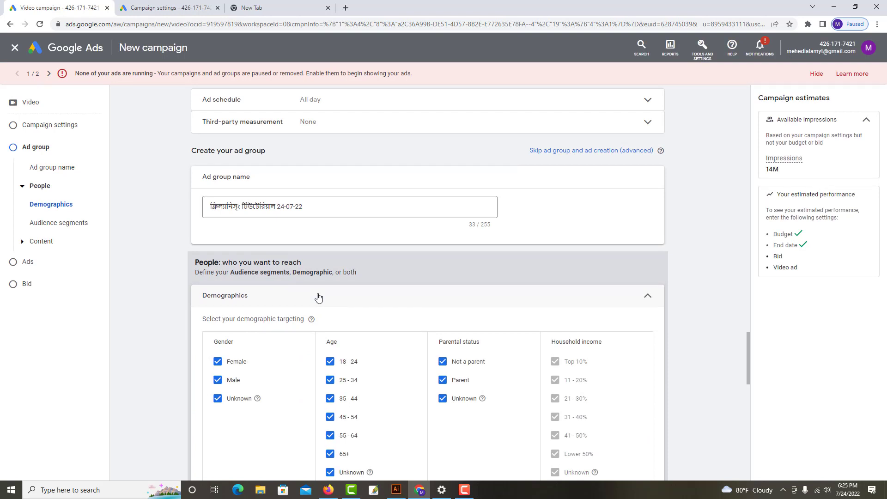
pyautogui.scroll(-3, 319, 297)
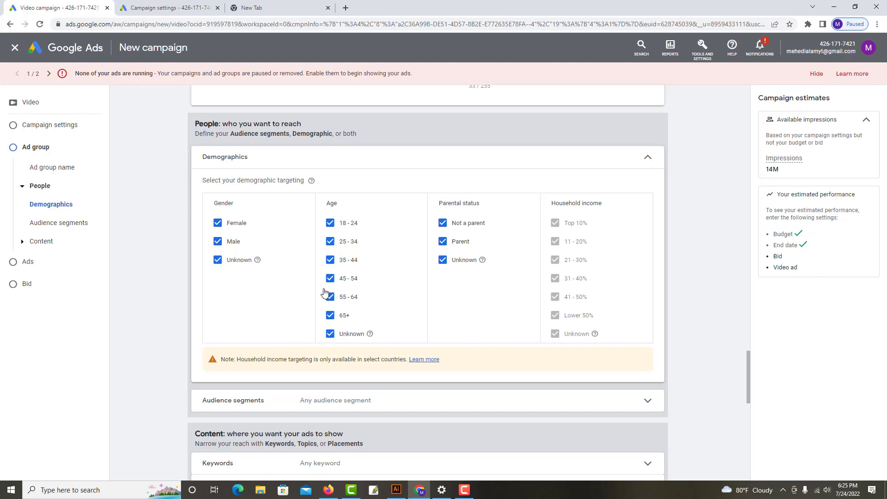
pyautogui.click(217, 260)
# Limit the age targeting to 18 - 24 and 25 - 34 by excluding all older groups and Unknown.
pyautogui.click(330, 333)
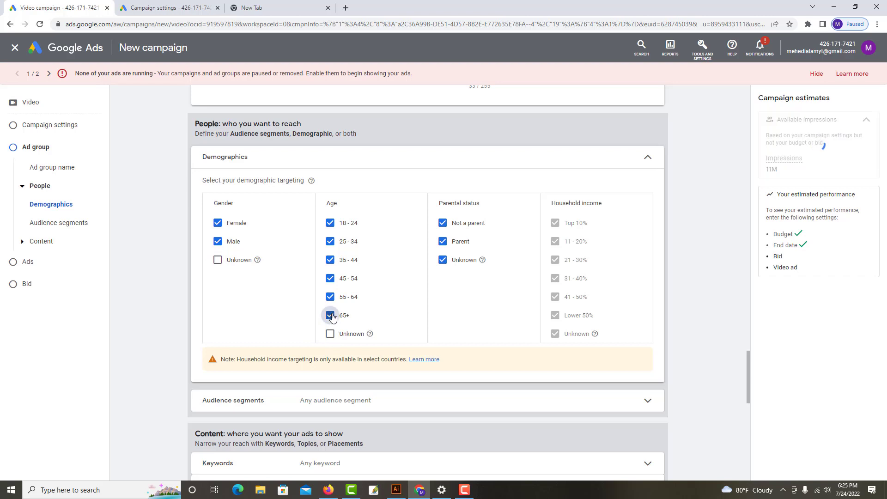
pyautogui.click(330, 315)
pyautogui.click(330, 297)
pyautogui.click(330, 278)
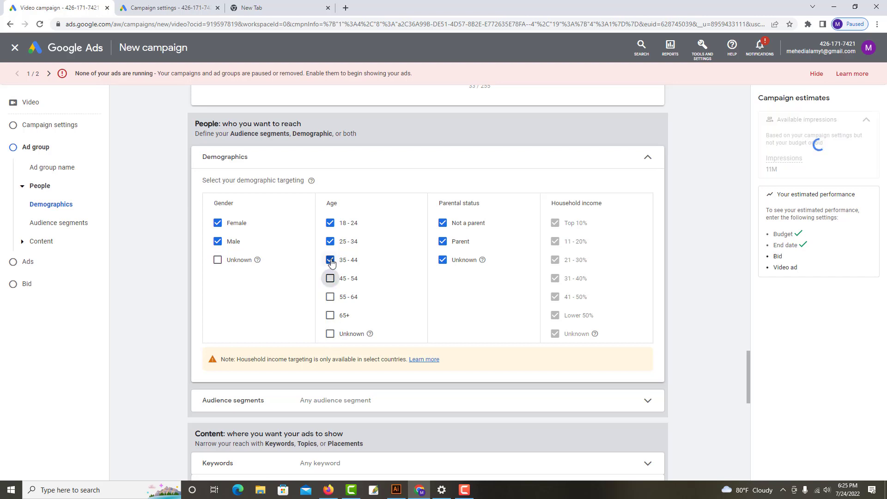
pyautogui.click(330, 260)
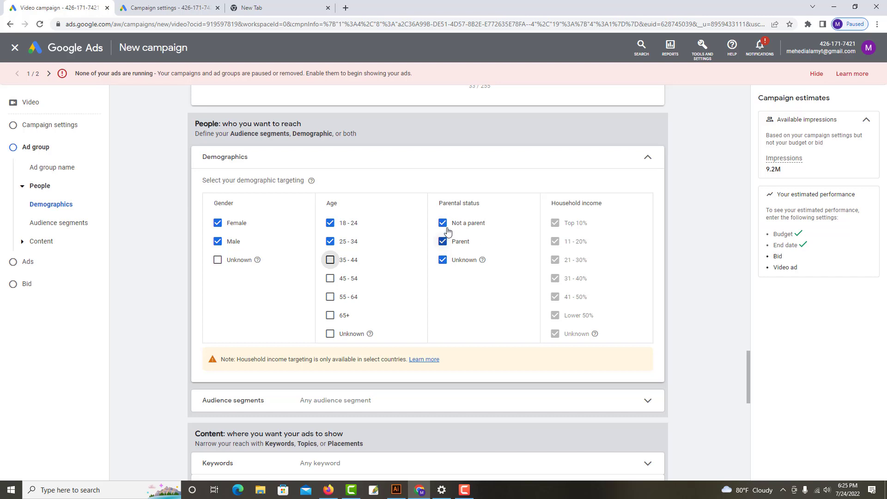
# Target the Technology, Social Media Enthusiasts and Mobile Enthusiasts audience segments, and enable audience expansion to similar people.
pyautogui.scroll(-4, 469, 263)
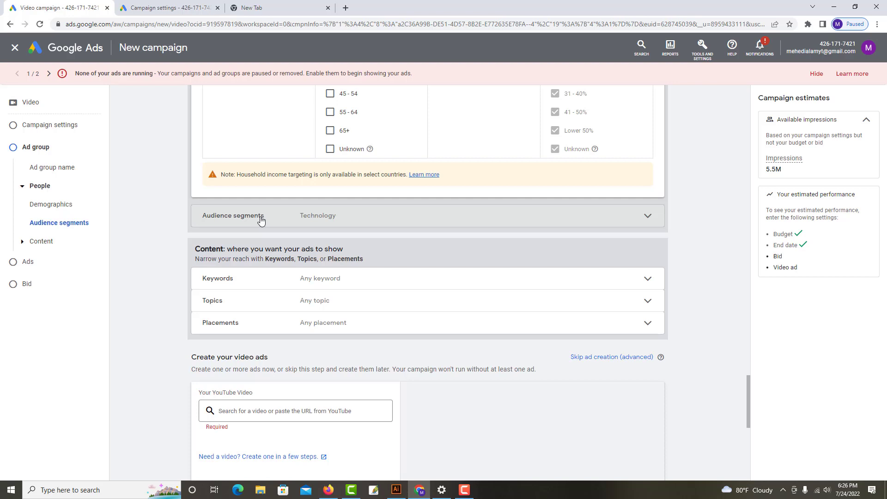
pyautogui.click(261, 221)
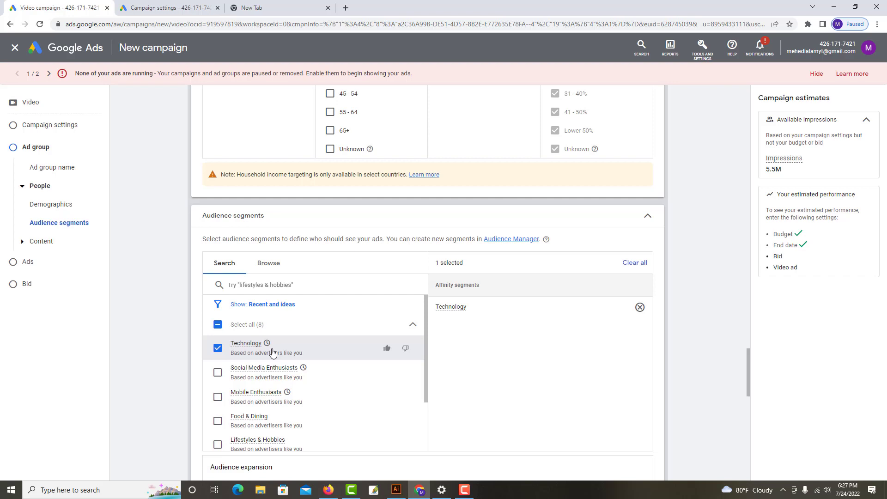
pyautogui.click(217, 373)
pyautogui.click(217, 399)
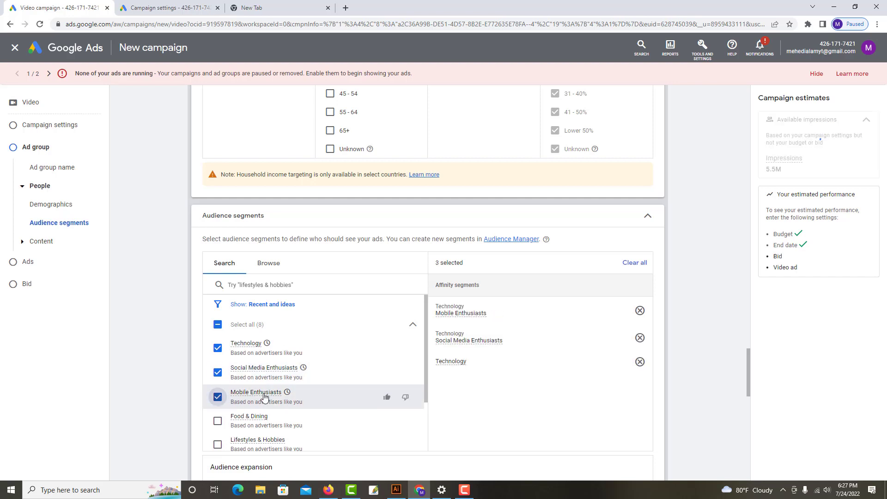
pyautogui.scroll(-1, 222, 370)
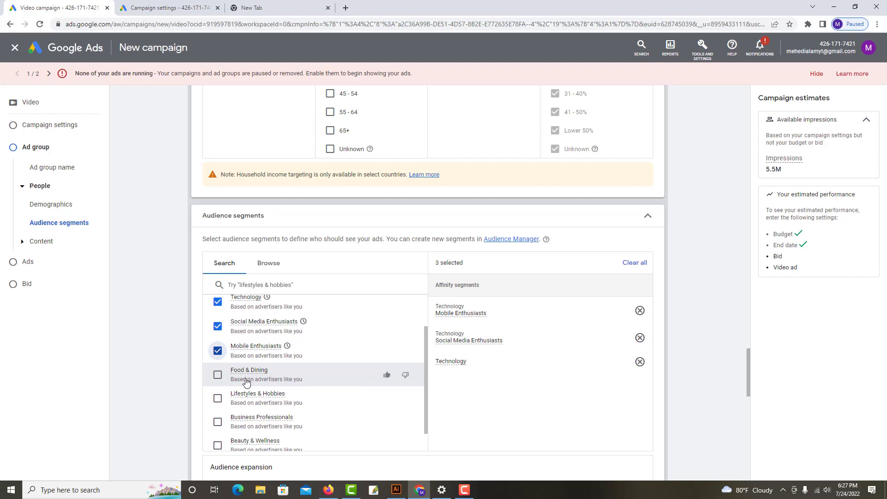
pyautogui.scroll(-5, 197, 231)
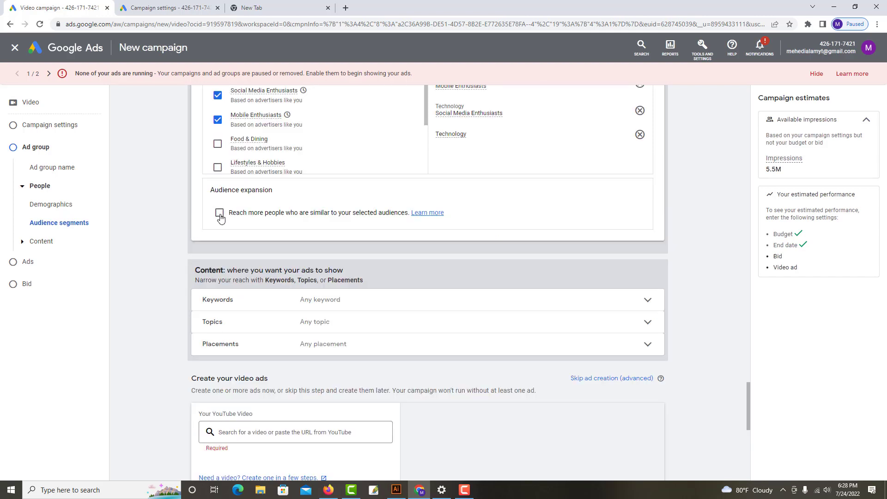
pyautogui.click(368, 212)
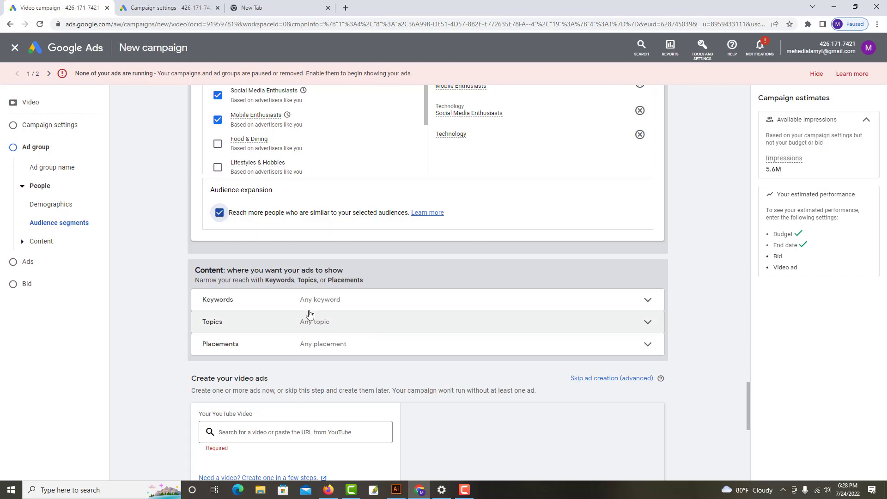
# Enter technology, outsourcing and freelancing as the ad group's targeting keywords, separated by commas.
pyautogui.click(365, 302)
pyautogui.scroll(-2, 264, 346)
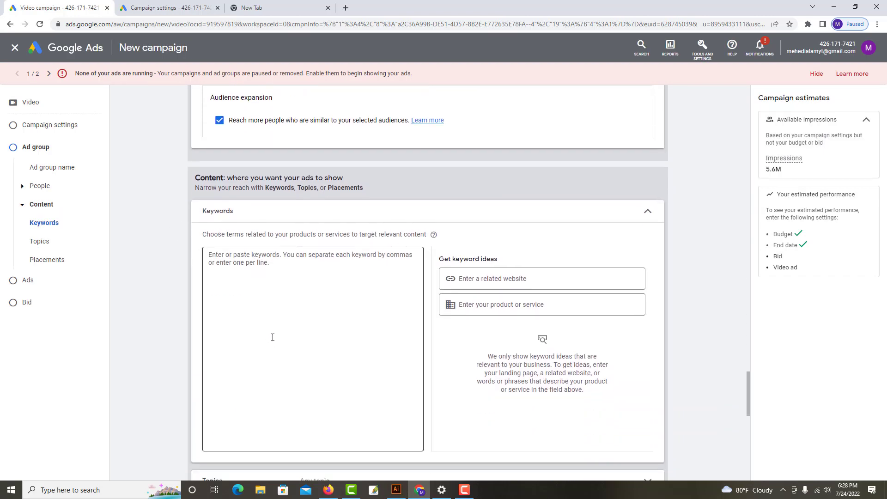
pyautogui.click(246, 266)
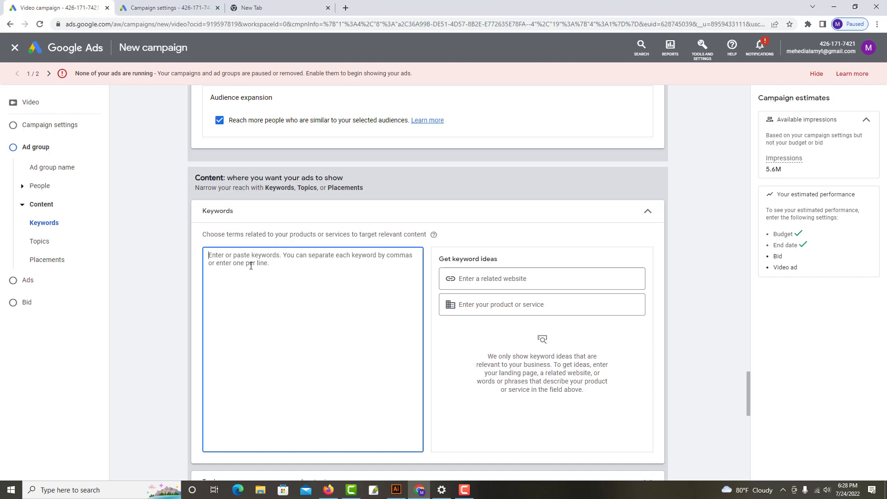
pyautogui.write('te')
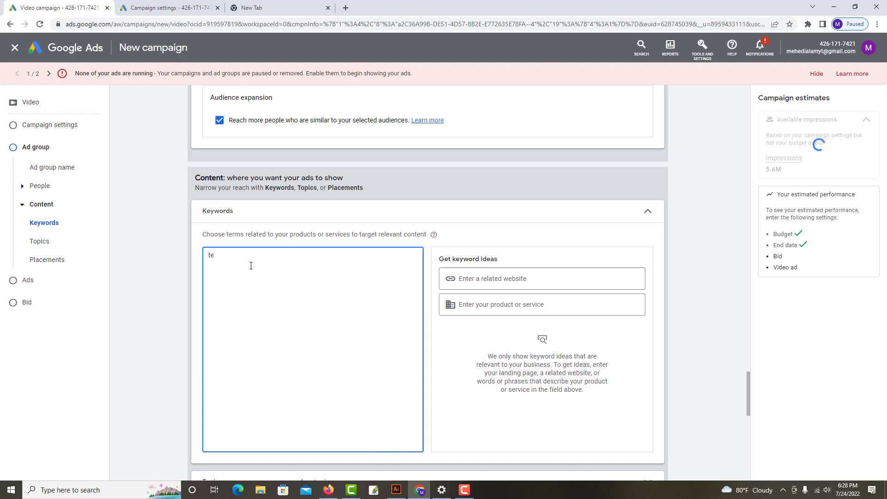
pyautogui.write('ch,')
pyautogui.write('techn')
pyautogui.press('BackSpace')
pyautogui.press('BackSpace')
pyautogui.press('BackSpace')
pyautogui.press('BackSpace')
pyautogui.press('BackSpace')
pyautogui.press('BackSpace')
pyautogui.press('BackSpace')
pyautogui.press('BackSpace')
pyautogui.press('BackSpace')
pyautogui.write('echnoli')
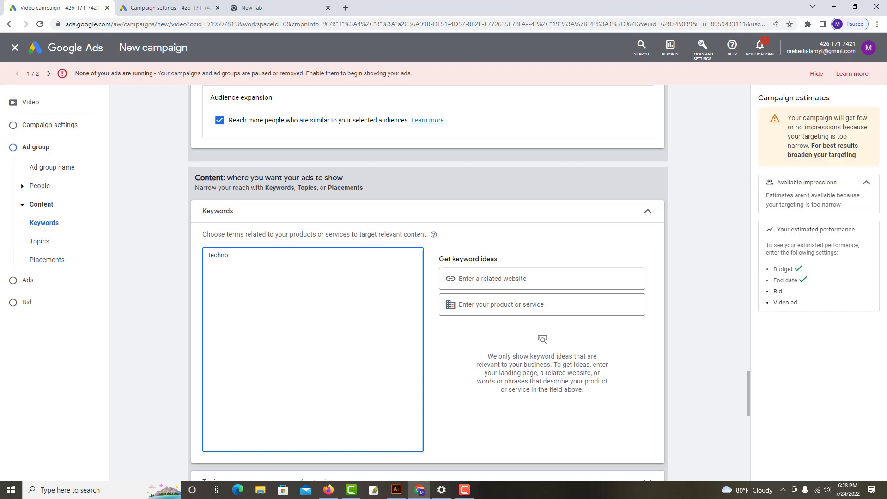
pyautogui.write('logy')
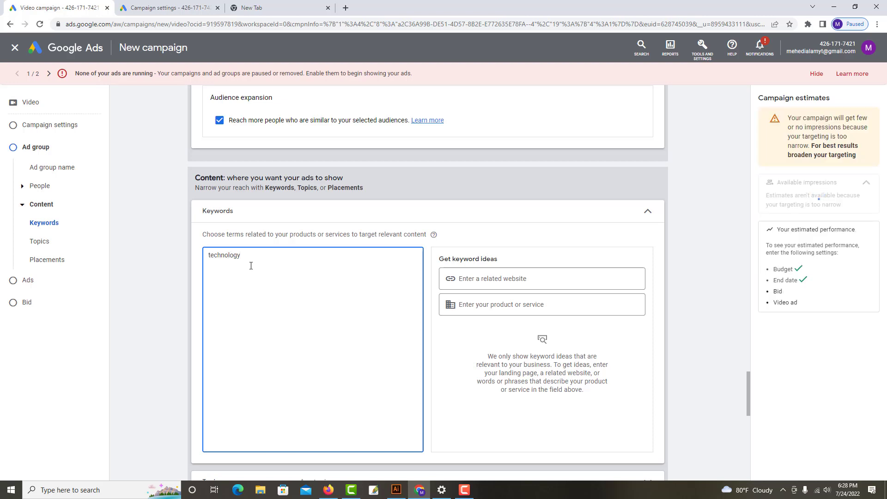
pyautogui.write(',')
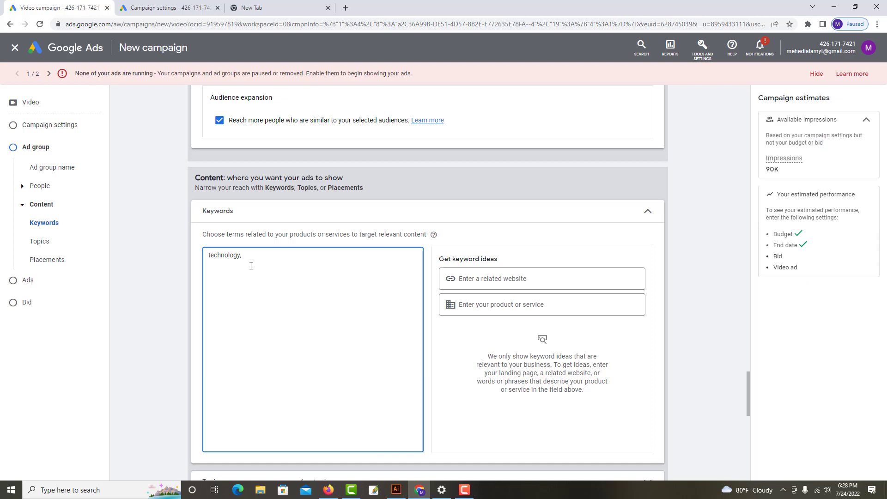
pyautogui.write('outs')
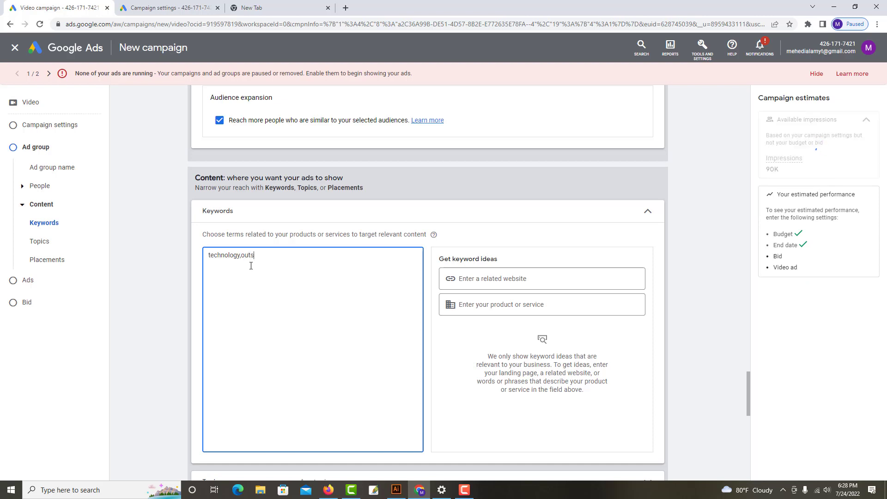
pyautogui.write('ourcing,freelancing,')
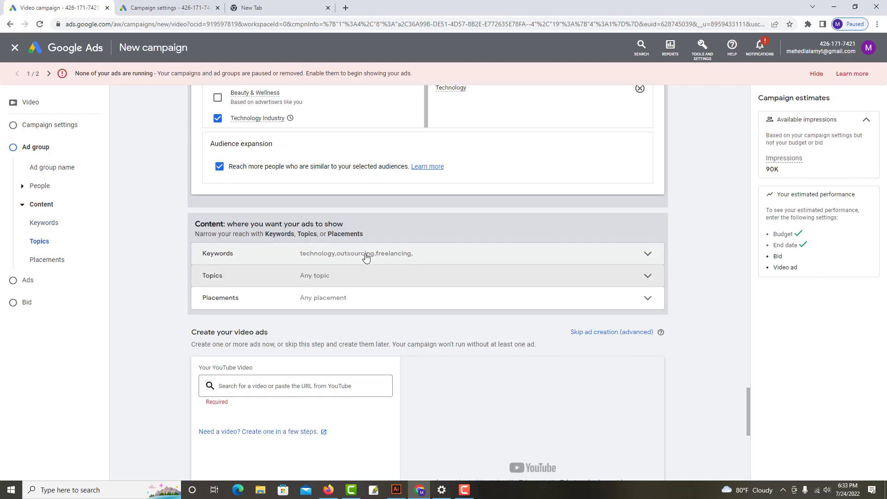
# Check the ad group's topic and placement targeting options, collapsing each section after viewing it.
pyautogui.click(270, 281)
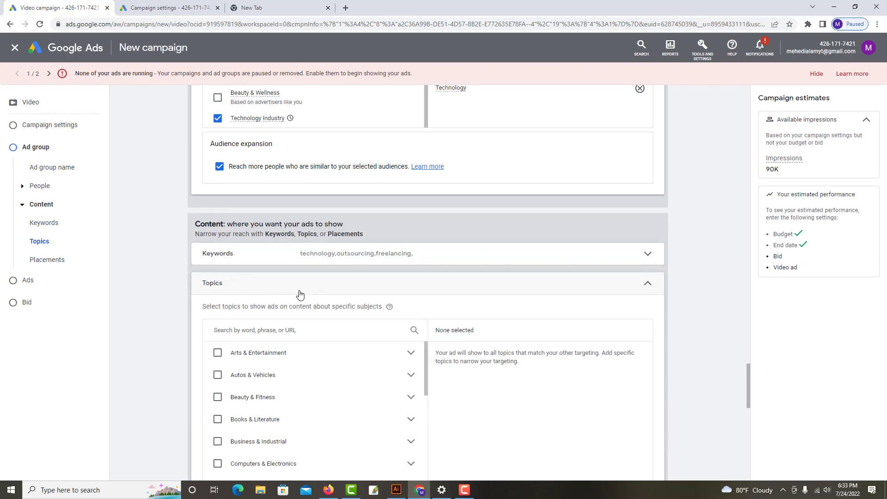
pyautogui.click(298, 282)
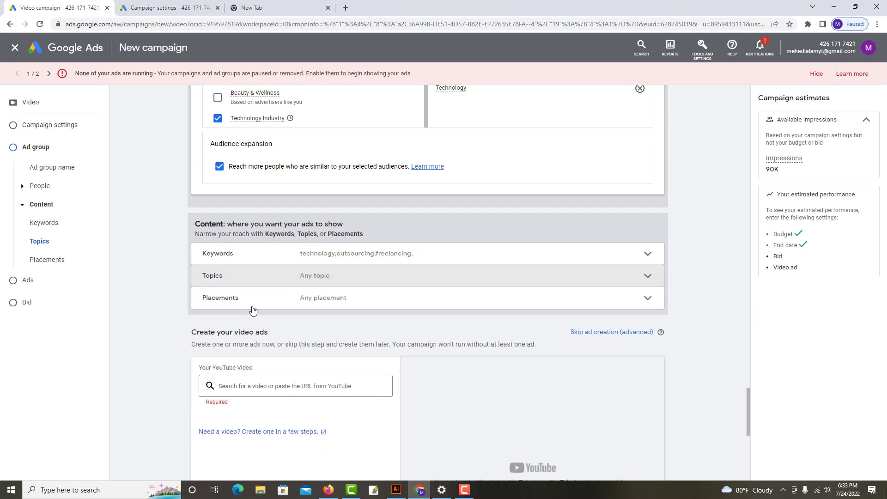
pyautogui.click(276, 303)
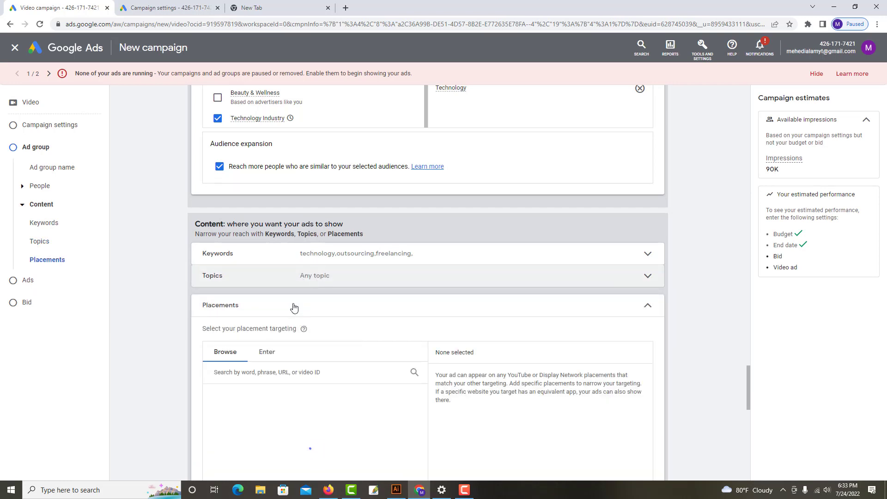
pyautogui.click(295, 308)
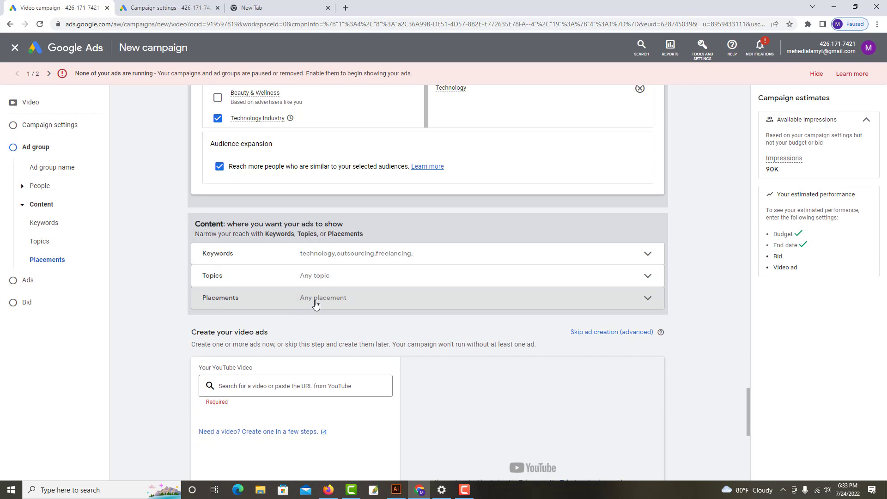
pyautogui.click(316, 303)
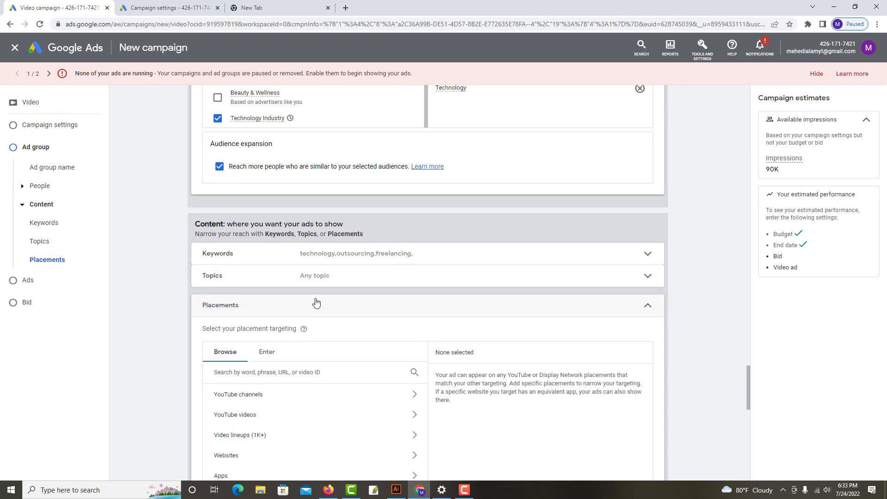
pyautogui.click(326, 313)
# Fetch the Tech IT Pro free freelancing tutorial from YouTube in the Firefox browser and add it as the ad's video.
pyautogui.scroll(-2, 331, 320)
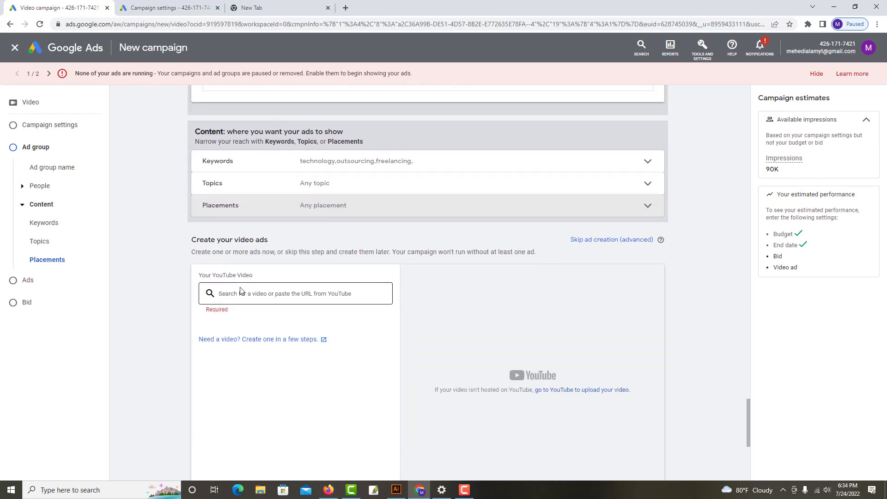
pyautogui.click(268, 292)
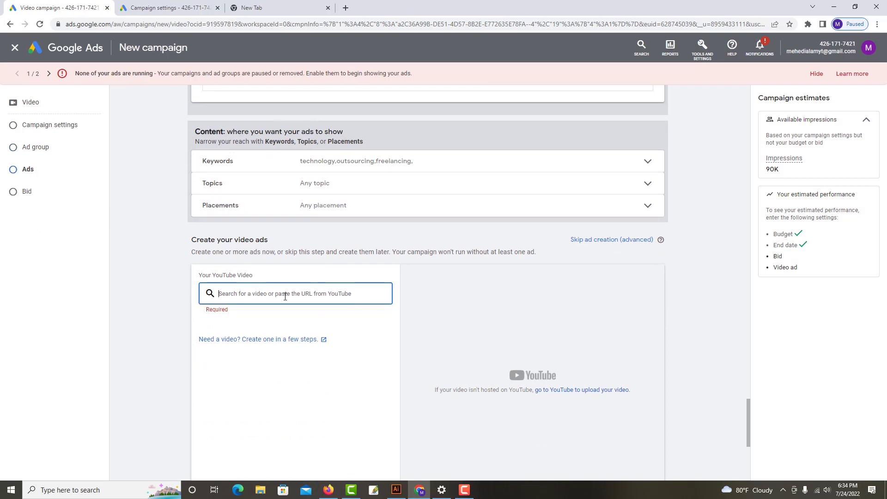
pyautogui.click(328, 490)
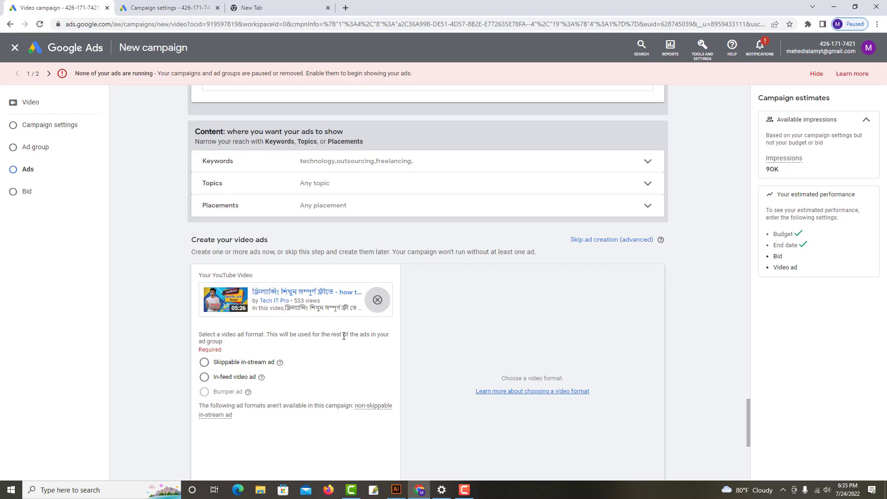
# Try the skippable in-stream ad format for the video and look over its URL fields.
pyautogui.scroll(-1, 259, 349)
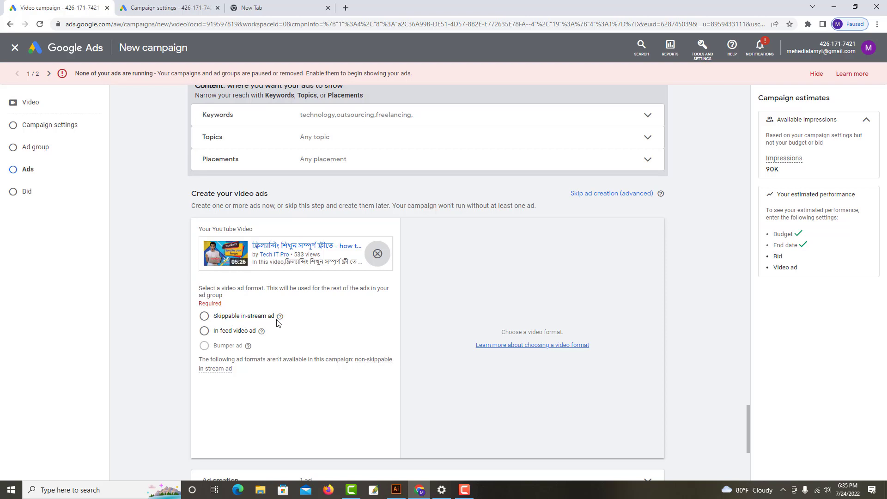
pyautogui.click(204, 316)
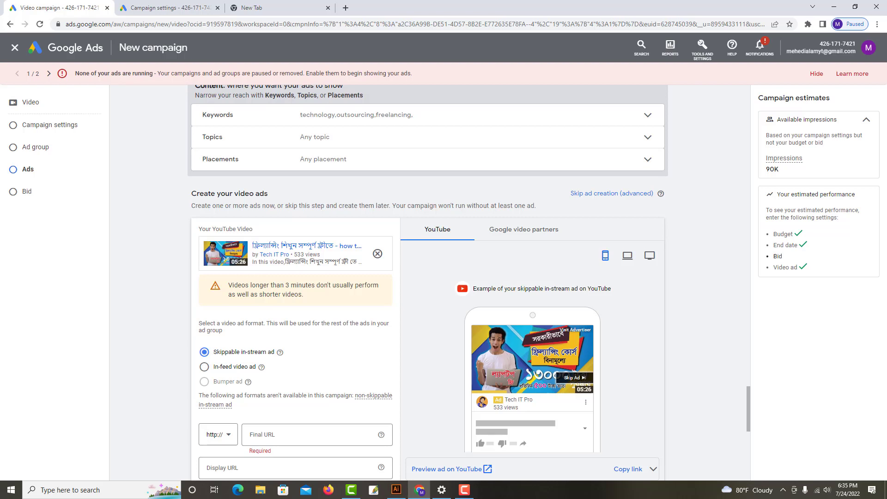
pyautogui.scroll(-1, 374, 378)
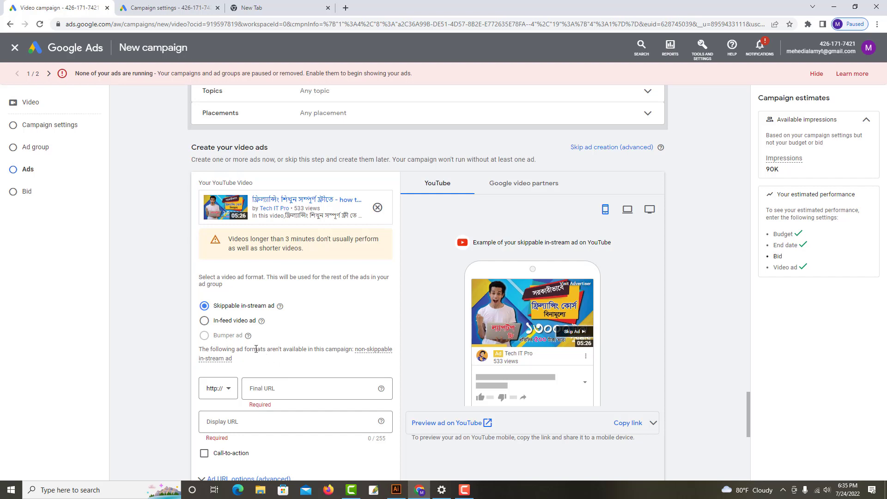
# Choose the in-feed video ad format and set the headline to "ফ্রিতে ফিল্যান্সিং কোর্স করুন".
pyautogui.click(204, 321)
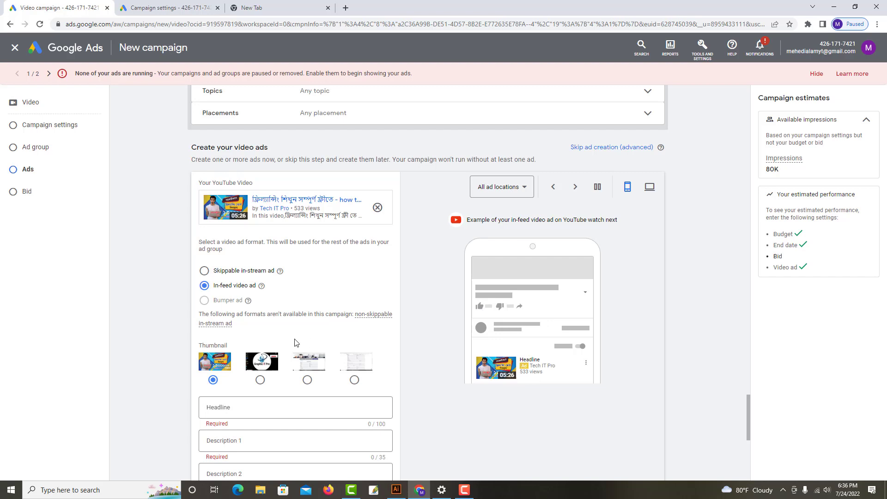
pyautogui.scroll(-3, 321, 357)
pyautogui.click(254, 272)
pyautogui.write('ফ্রিতে ফিল্যান্সিং কোর্স করুন')
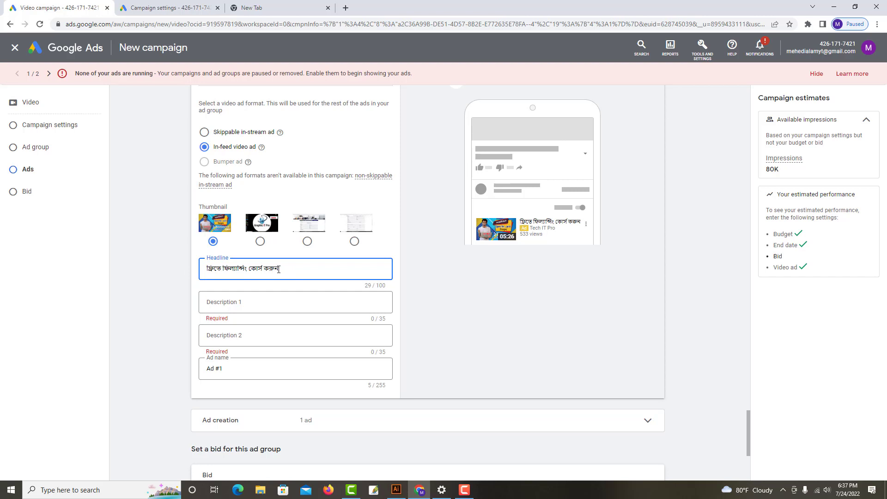
# Copy the ad's headline text into its first description.
pyautogui.moveTo(279, 270); pyautogui.dragTo(199, 272)
pyautogui.rightClick(236, 268)
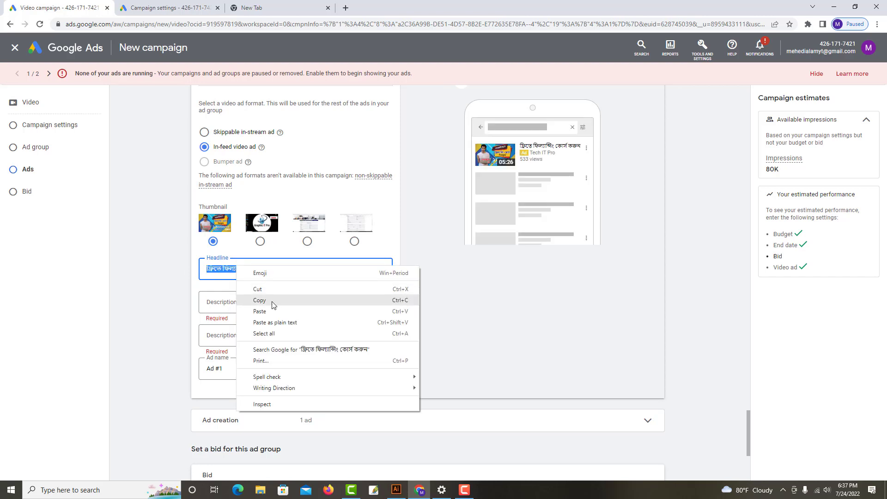
pyautogui.click(259, 300)
pyautogui.rightClick(242, 300)
pyautogui.click(266, 375)
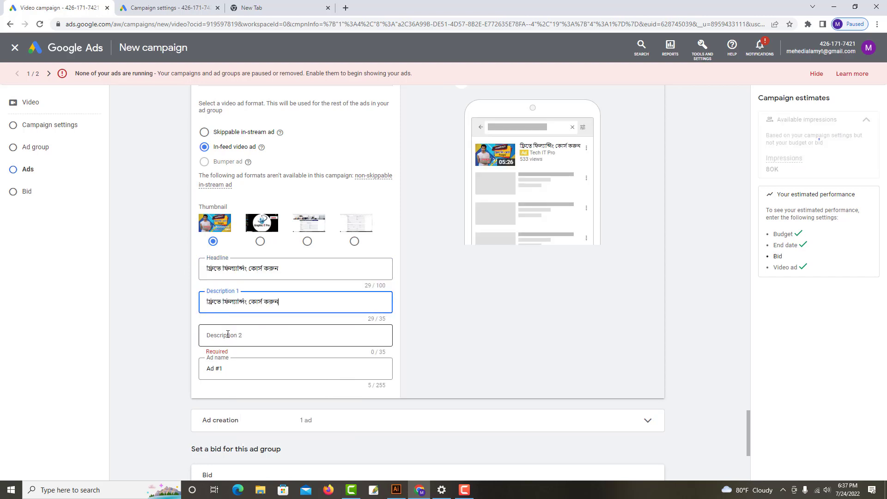
# Fill the ad's second description with the same text as the headline, "ফ্রিতে ফিল্যান্সিং কোর্স করুন".
pyautogui.click(228, 333)
pyautogui.rightClick(234, 333)
pyautogui.click(254, 396)
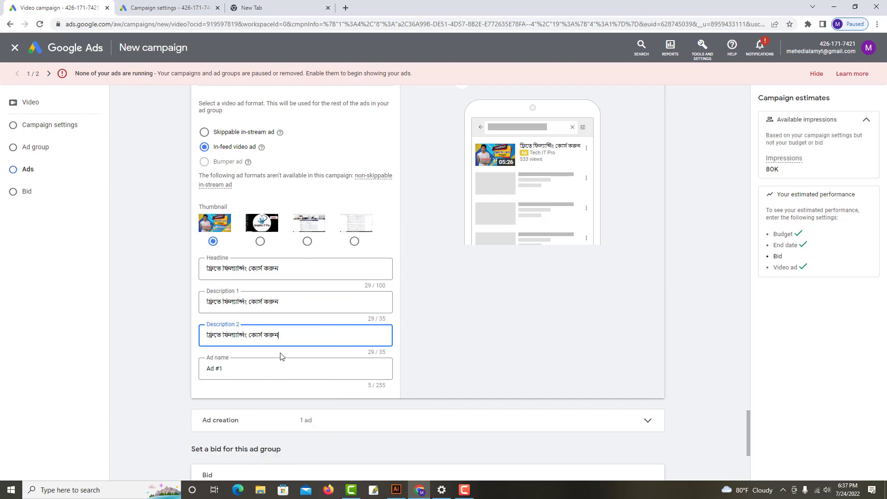
# Set the ad group's maximum CPV bid to $0.20 with a top content bid adjustment of 5%.
pyautogui.scroll(-1, 280, 356)
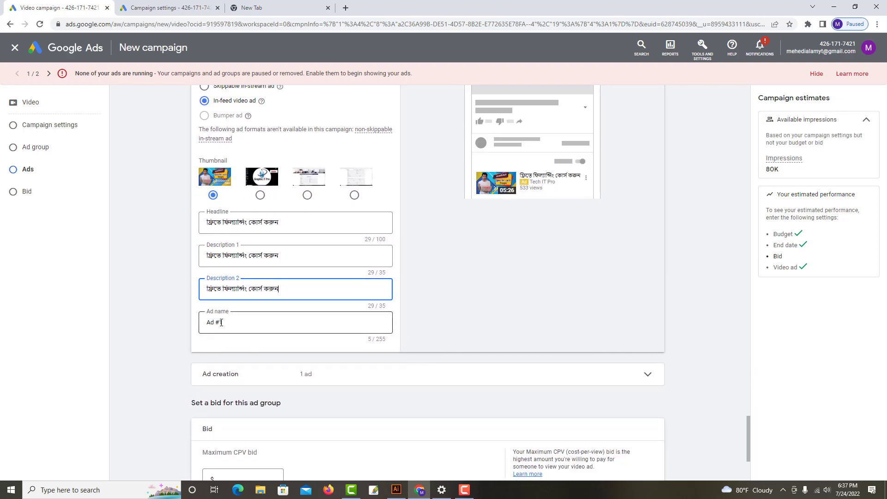
pyautogui.scroll(-1, 251, 324)
pyautogui.scroll(-2, 359, 331)
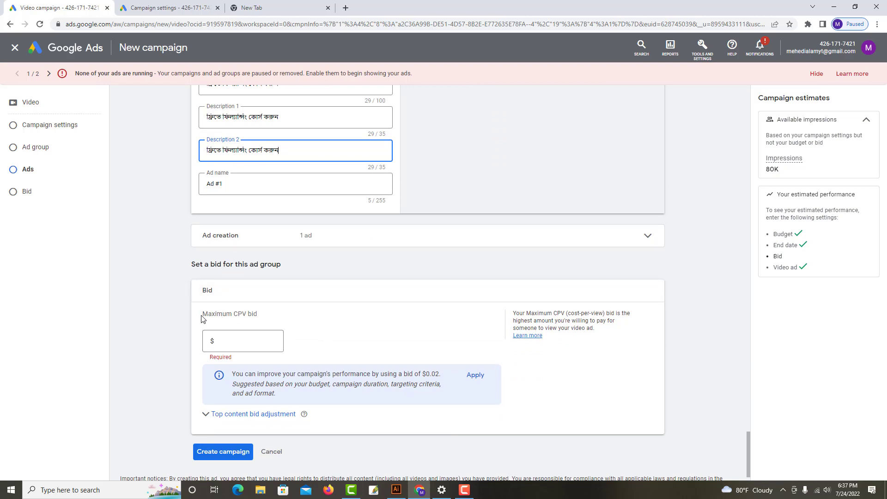
pyautogui.moveTo(203, 319); pyautogui.dragTo(272, 324)
pyautogui.click(333, 331)
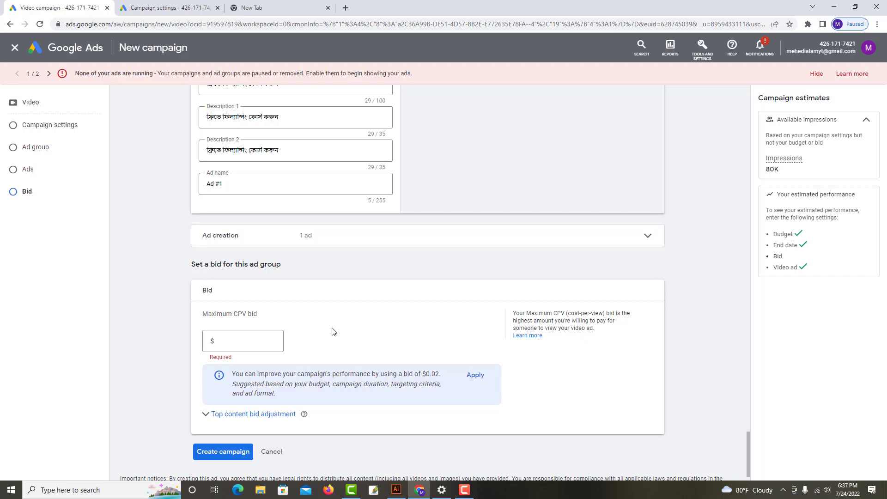
pyautogui.click(223, 344)
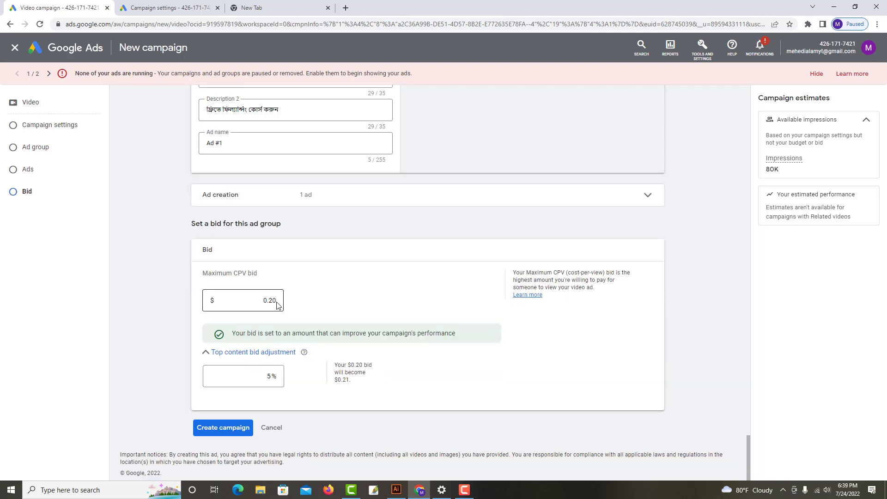
pyautogui.click(332, 305)
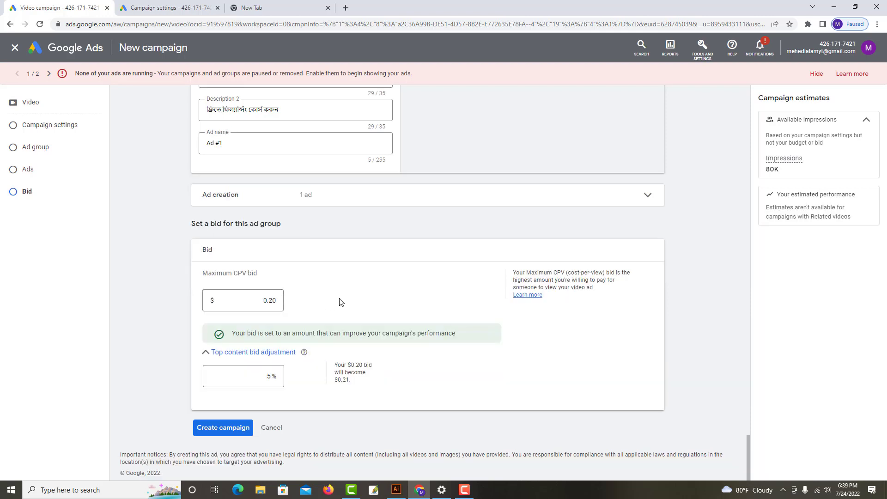
pyautogui.click(273, 377)
pyautogui.click(425, 373)
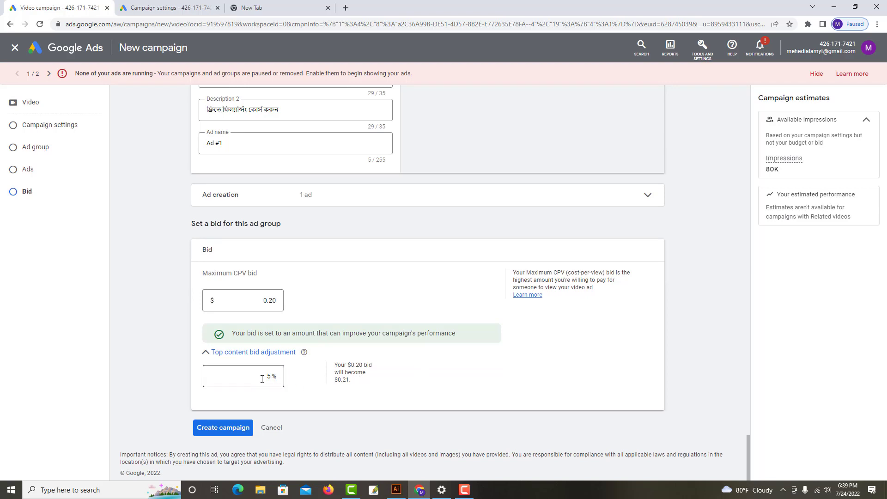
# Create the campaign, review its settings summary and continue to the new campaign.
pyautogui.click(231, 428)
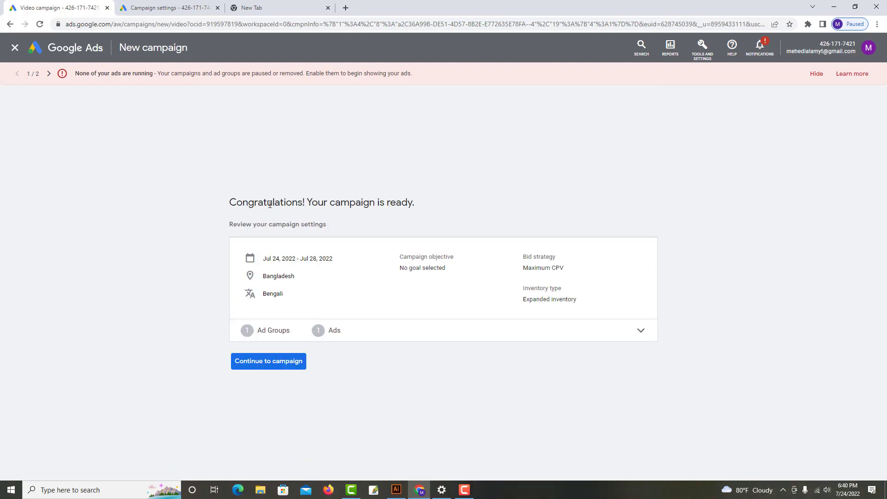
pyautogui.moveTo(236, 203); pyautogui.dragTo(441, 212)
pyautogui.moveTo(223, 202); pyautogui.dragTo(499, 223)
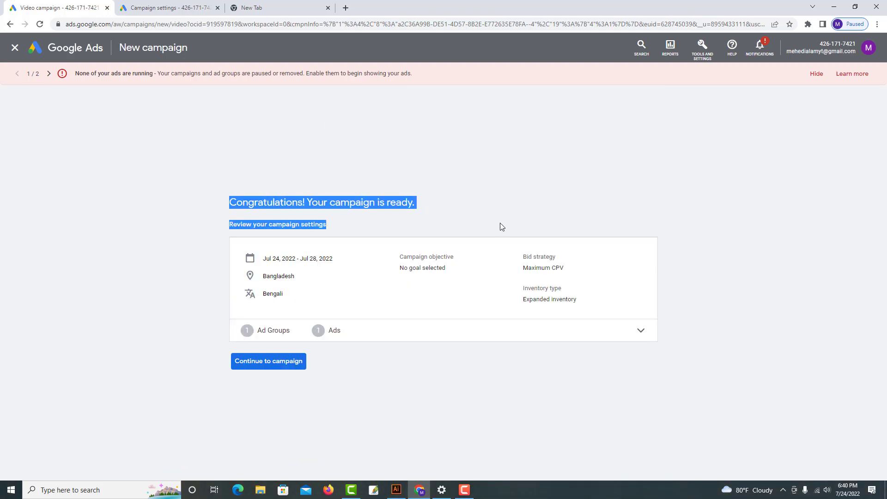
pyautogui.click(320, 382)
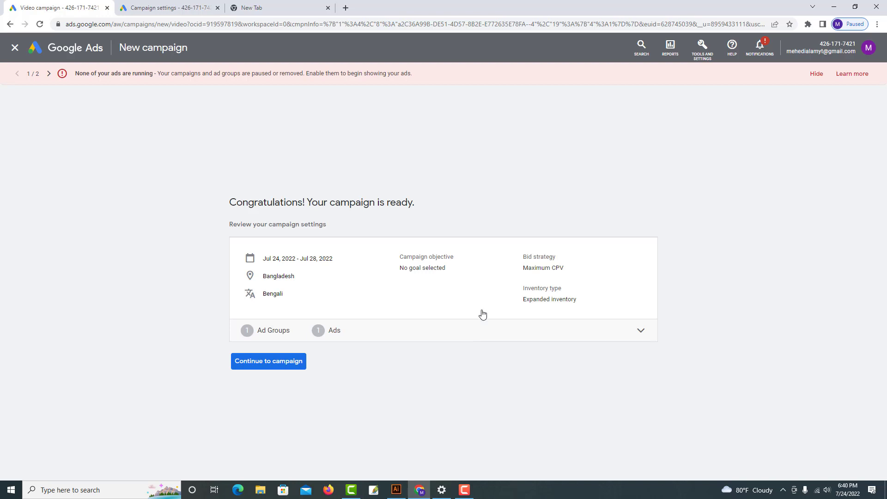
pyautogui.moveTo(291, 137); pyautogui.dragTo(844, 414)
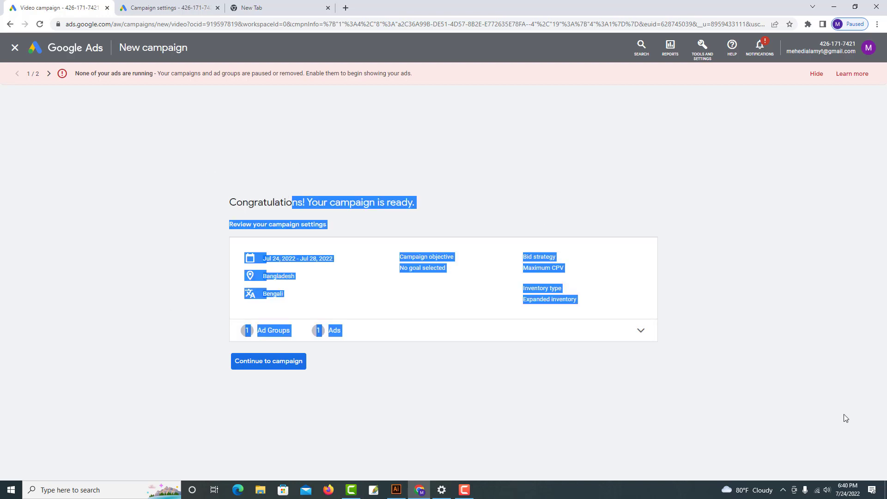
pyautogui.click(741, 301)
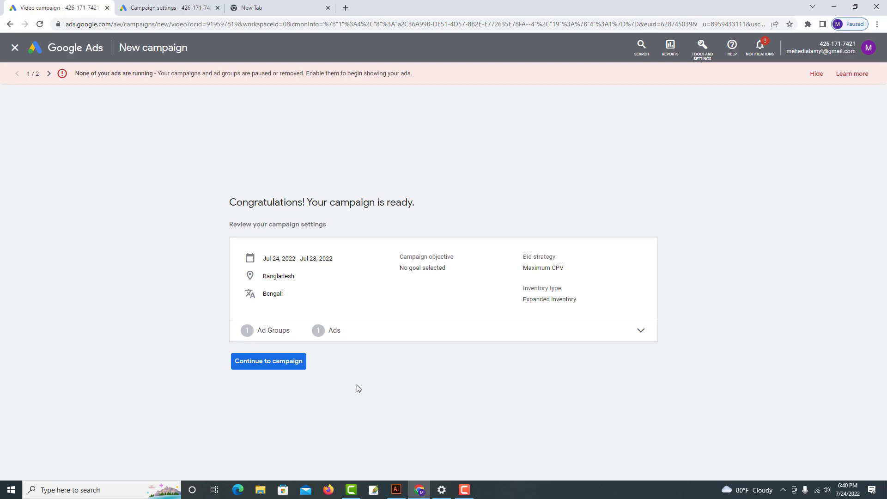
pyautogui.click(270, 366)
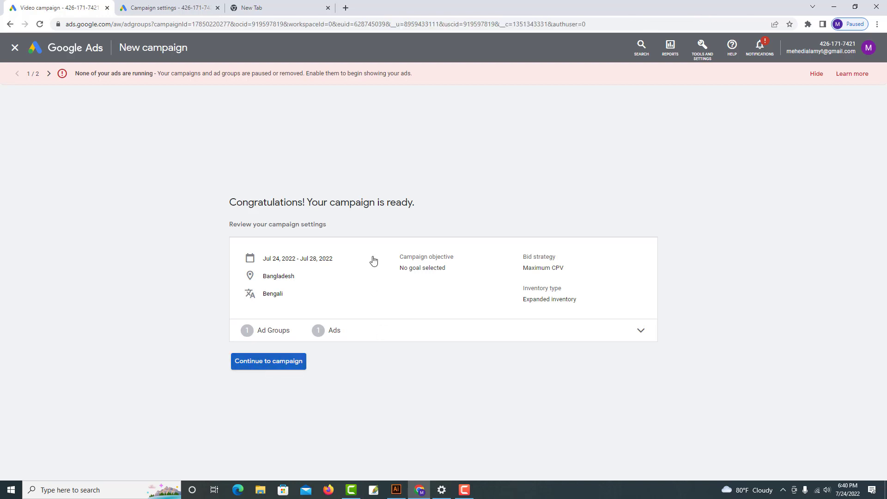